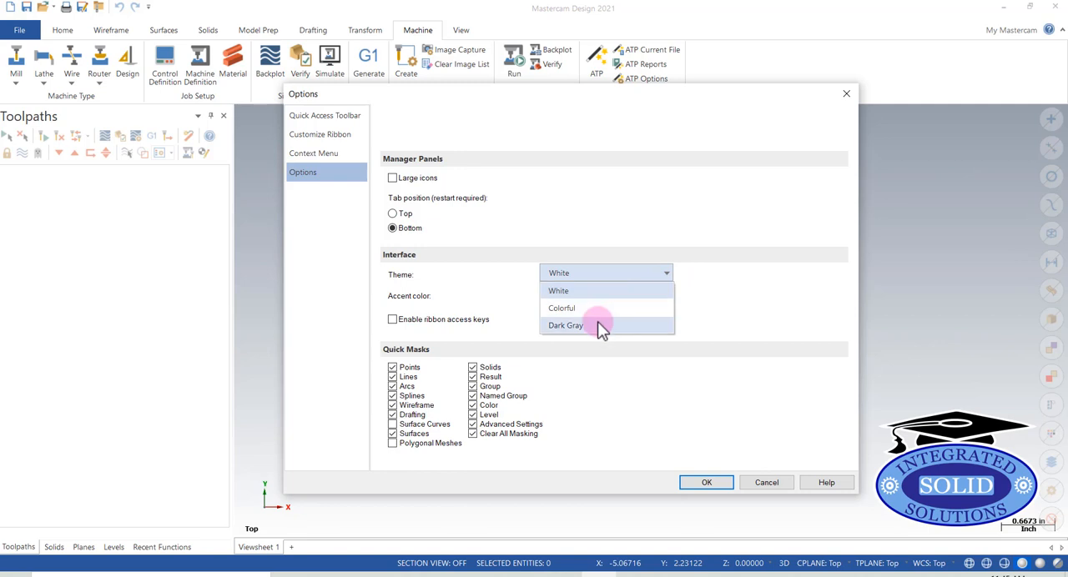
Set the interface theme to Dark Gray and apply the options
left_click(587, 327)
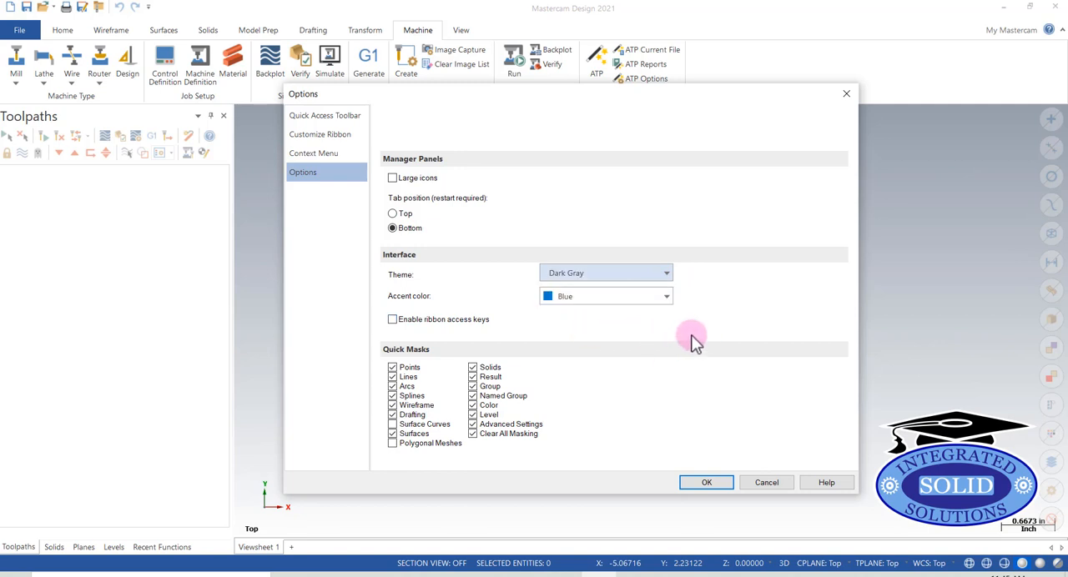
left_click(706, 482)
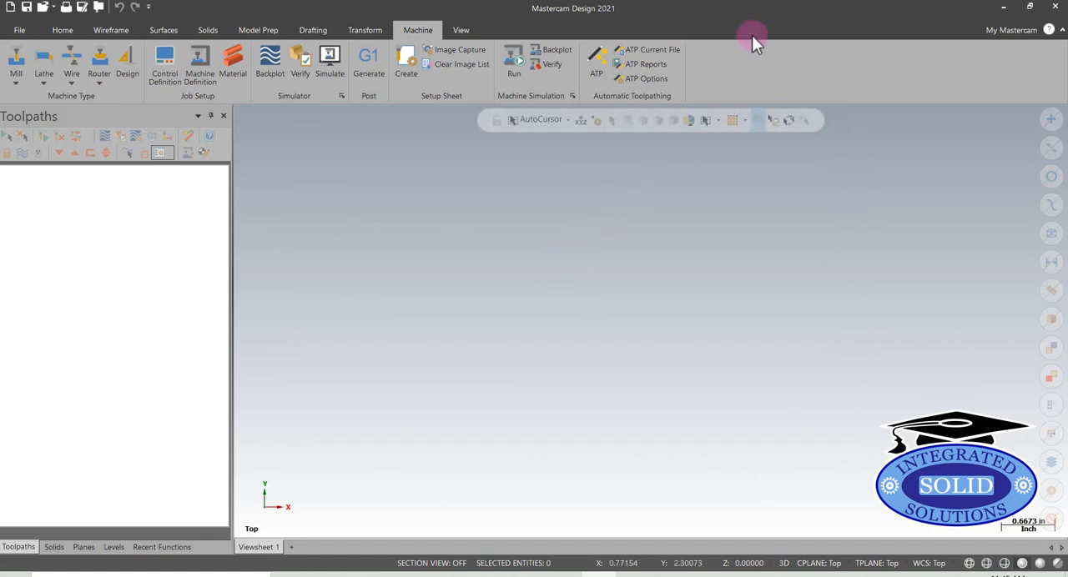
Examine how the ribbon looks in the new theme, going from Transform back to Home
left_click(358, 31)
left_click(309, 35)
left_click(264, 38)
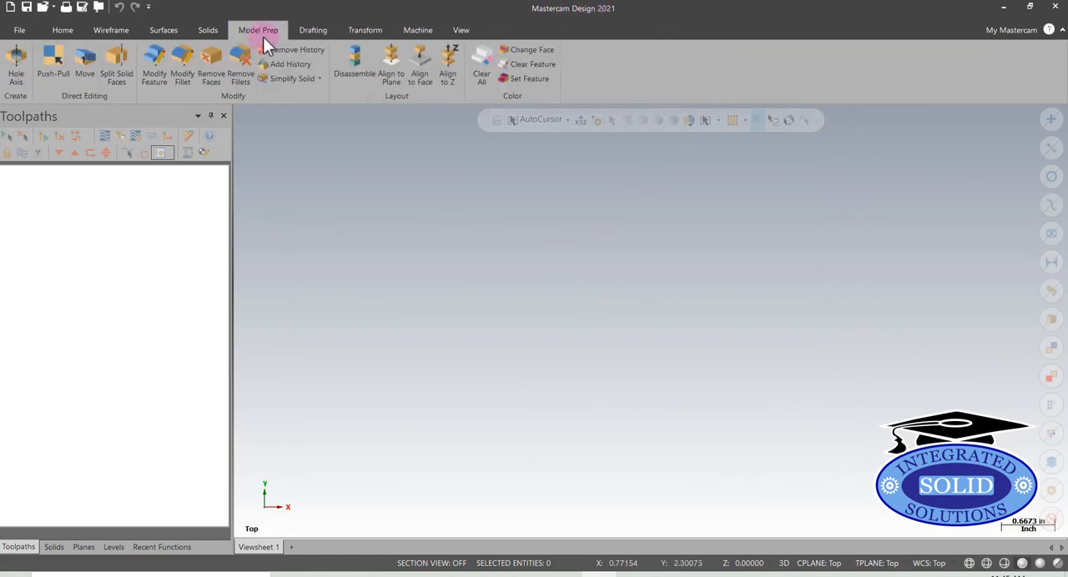
left_click(209, 34)
left_click(172, 31)
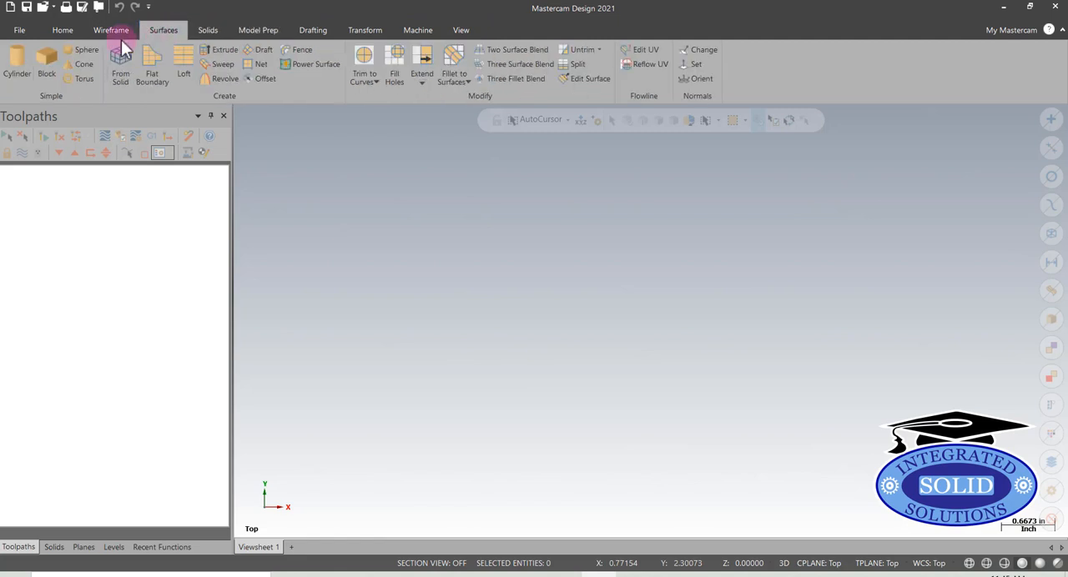
left_click(114, 32)
left_click(65, 31)
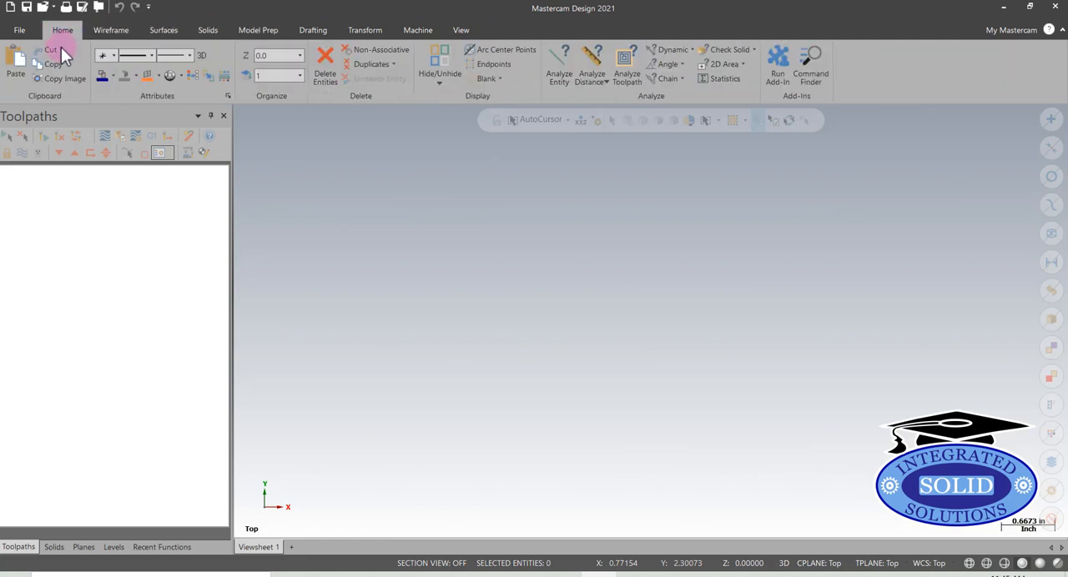
Change the interface accent color to Red in the program options and apply it
left_click(21, 31)
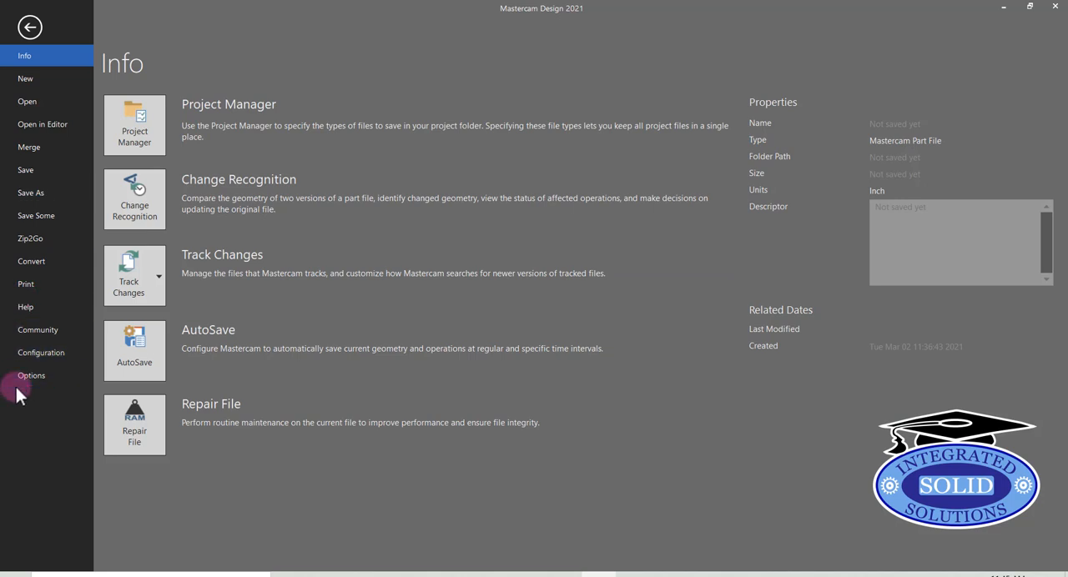
left_click(17, 382)
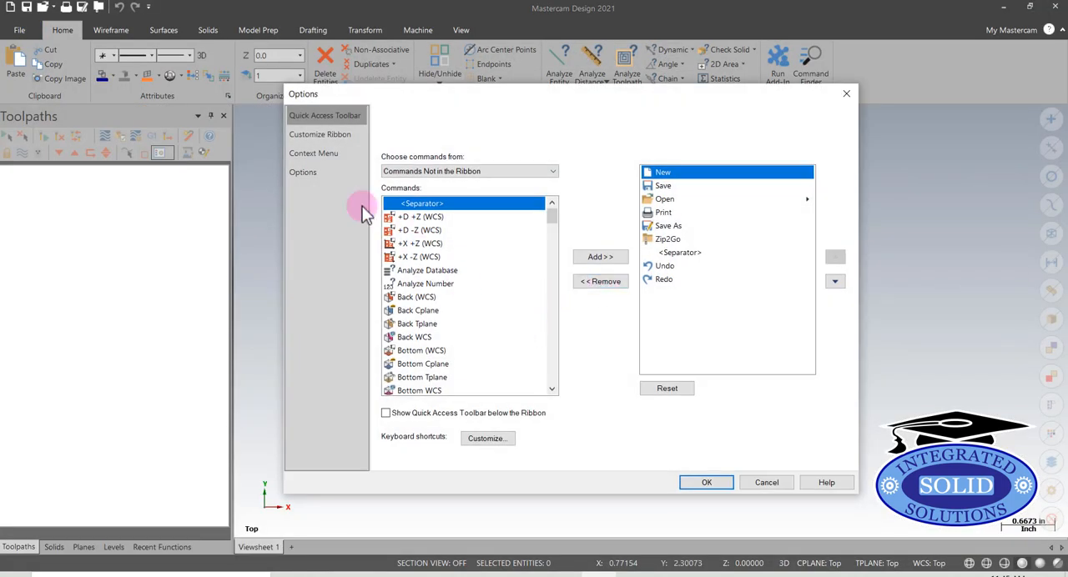
left_click(302, 172)
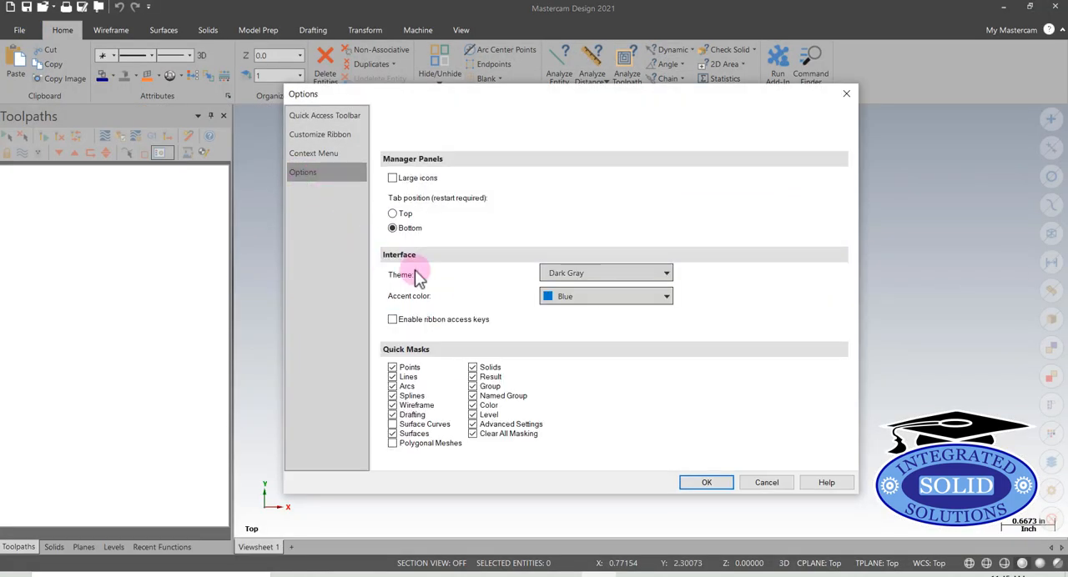
left_click(667, 297)
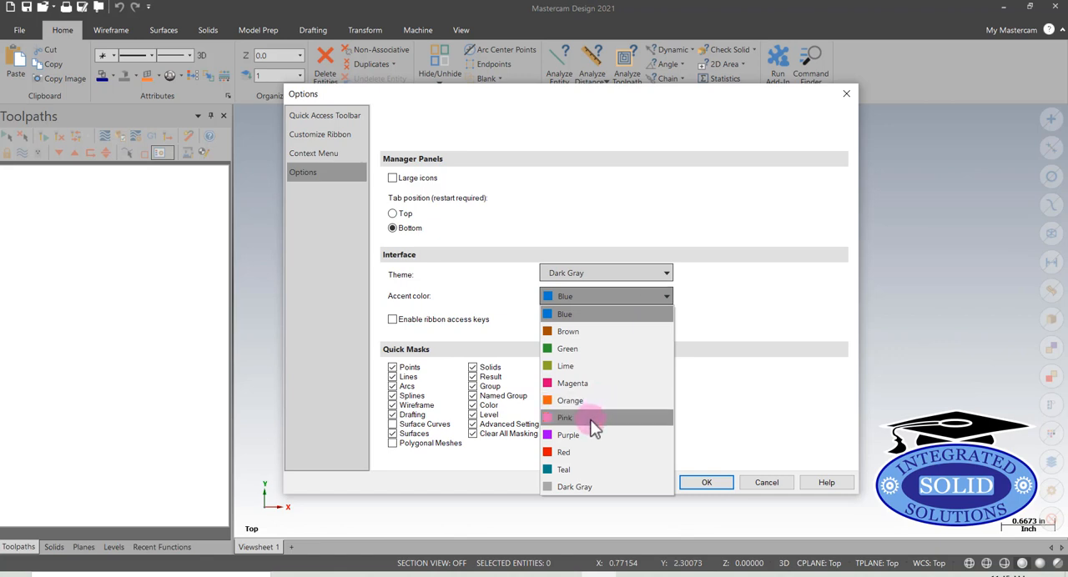
left_click(590, 452)
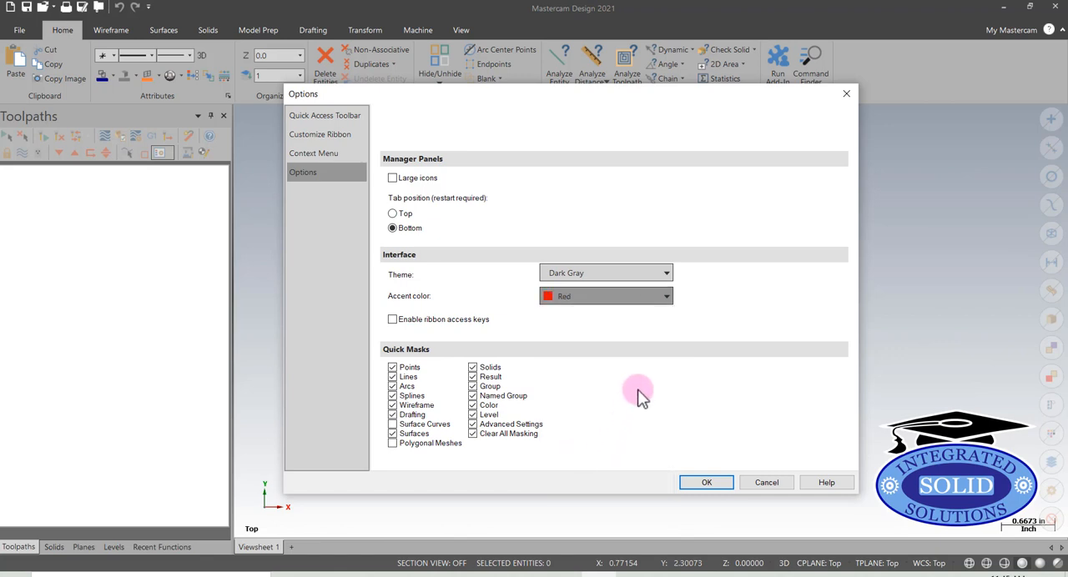
left_click(706, 484)
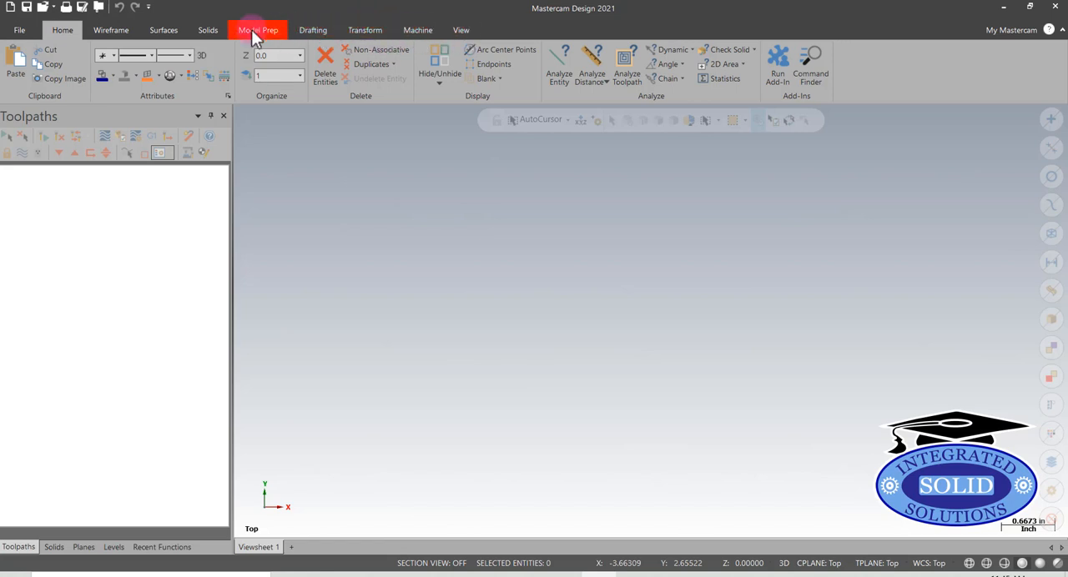
left_click(756, 344)
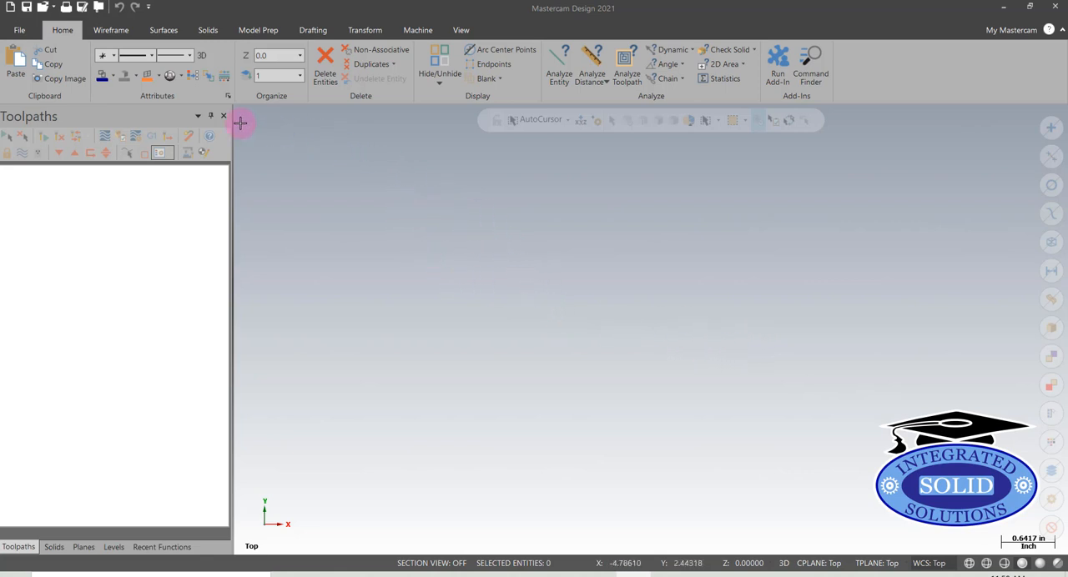
Look through the Solids, Planes, Levels and Recent Functions managers to examine their appearance with the new accent color
left_click(52, 547)
left_click(84, 548)
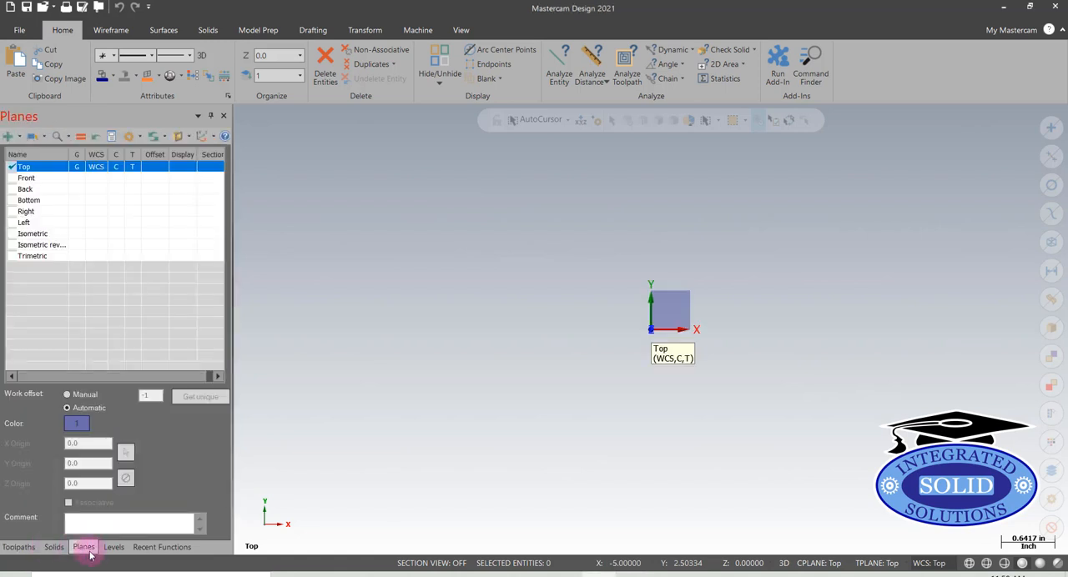
left_click(115, 549)
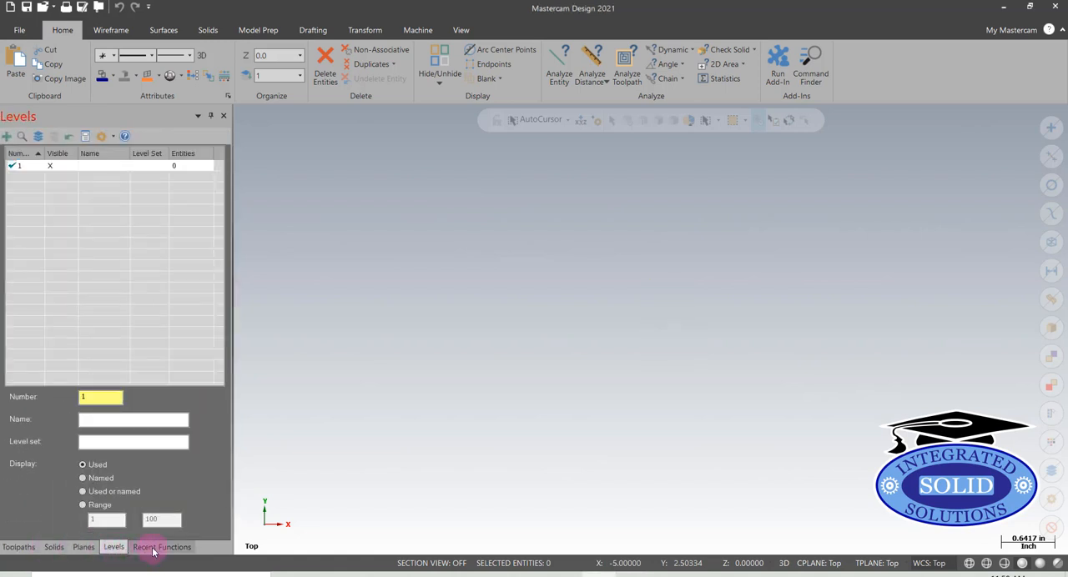
left_click(153, 549)
left_click(115, 548)
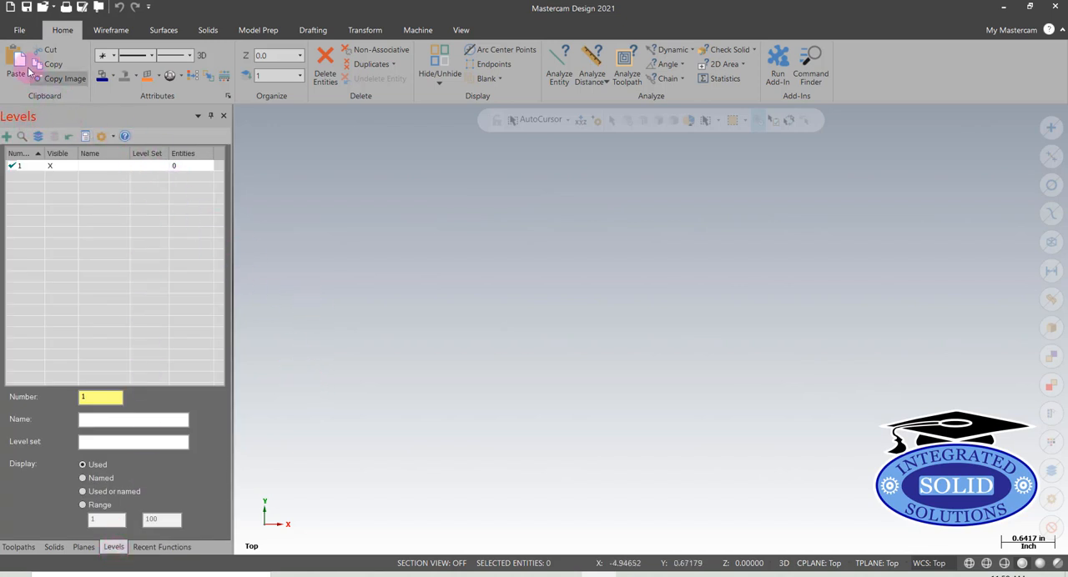
Set the manager panels' tab position to Top in the program options and apply it
left_click(19, 30)
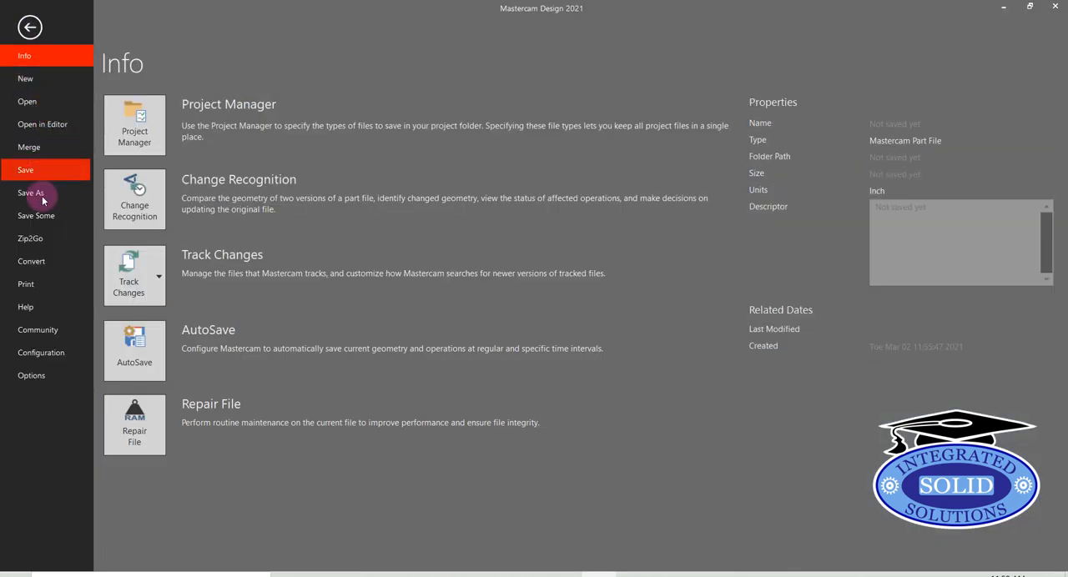
left_click(58, 377)
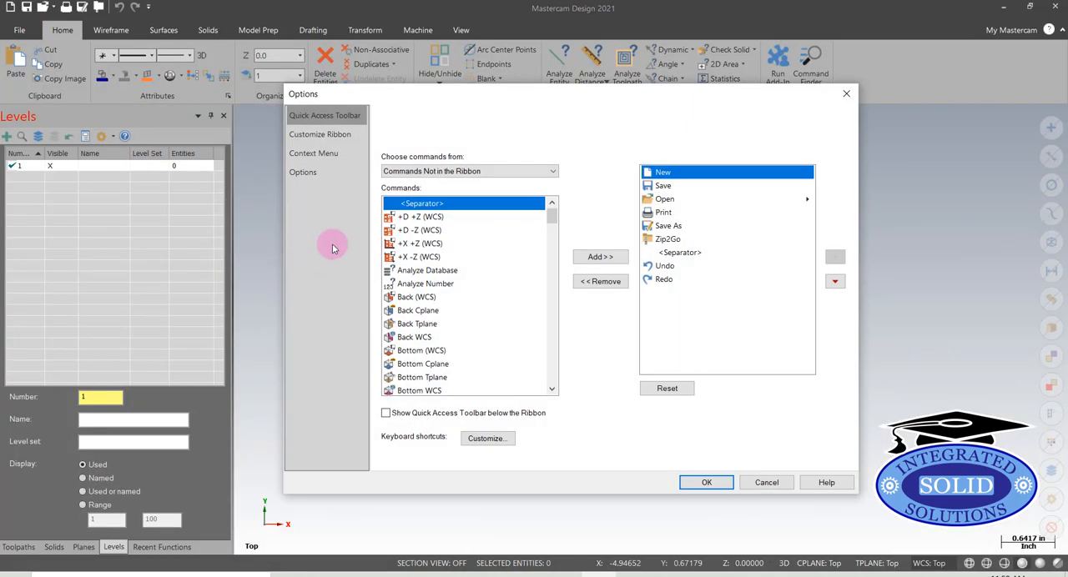
left_click(303, 171)
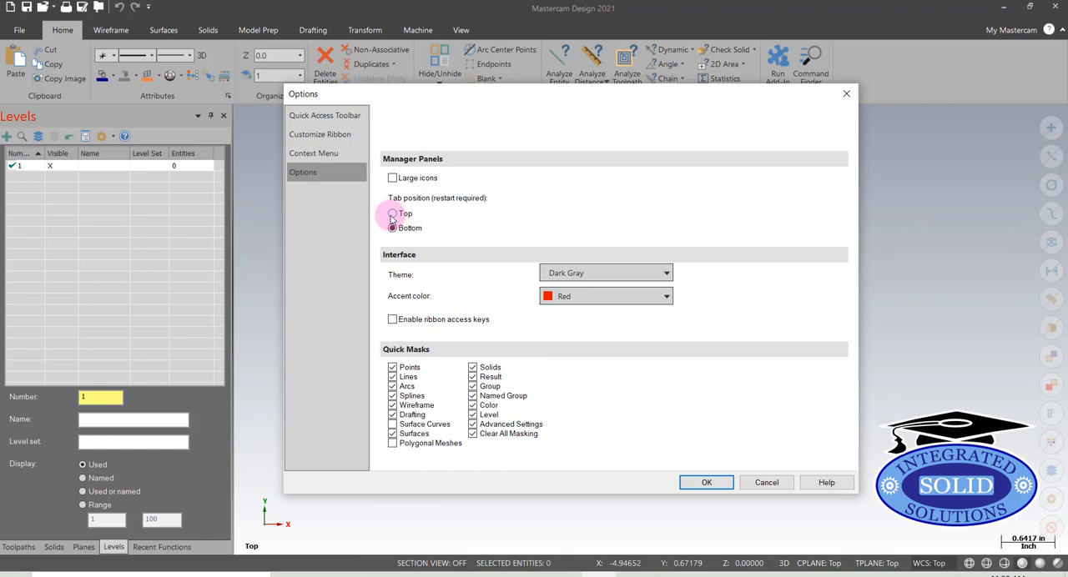
left_click(706, 483)
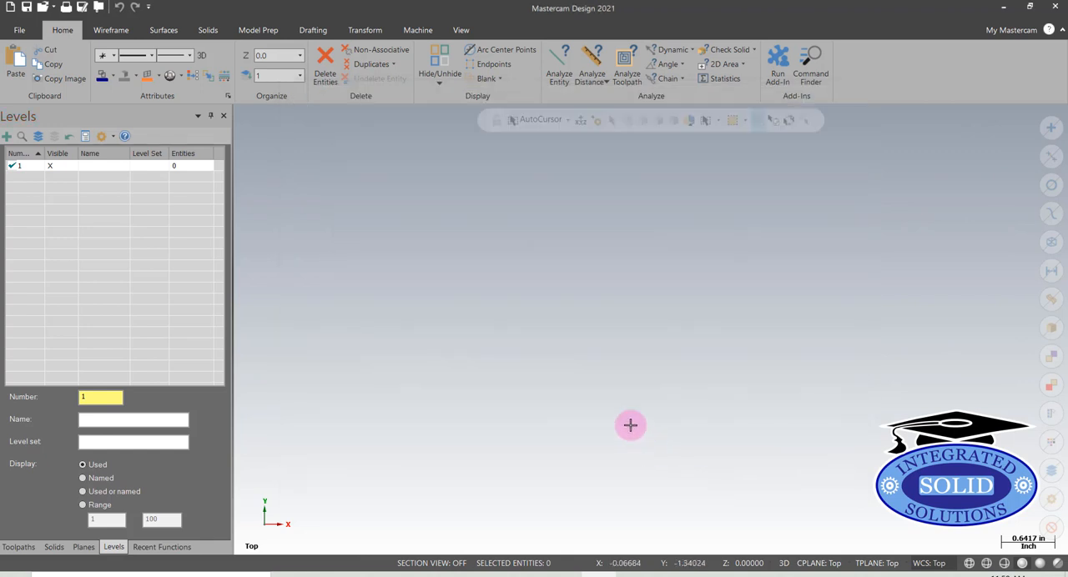
Cycle through the Planes, Solids, Toolpaths, Recent Functions and Levels managers to check where their tabs are placed
left_click(85, 548)
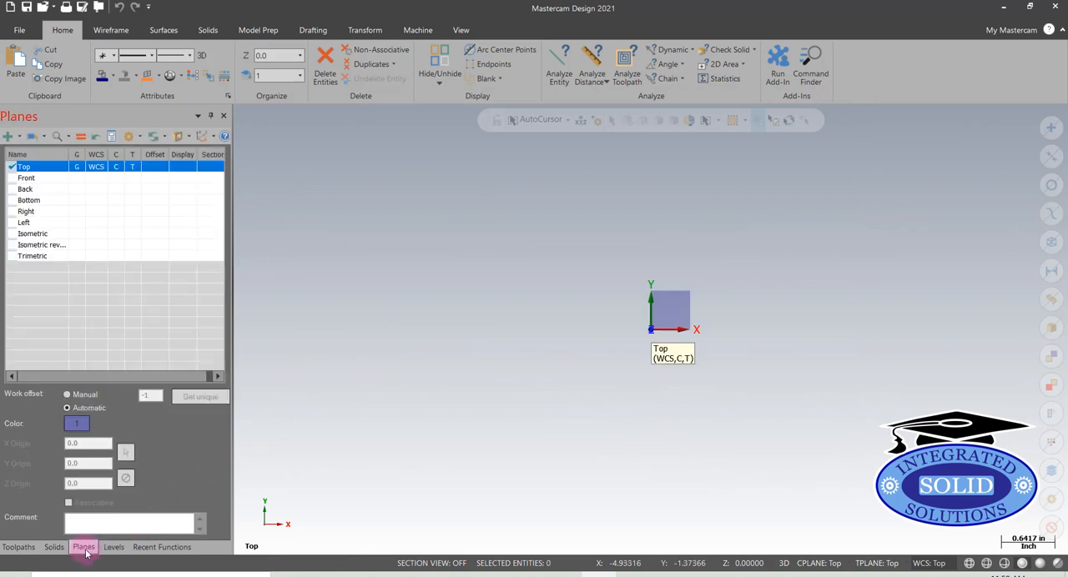
left_click(56, 549)
left_click(13, 550)
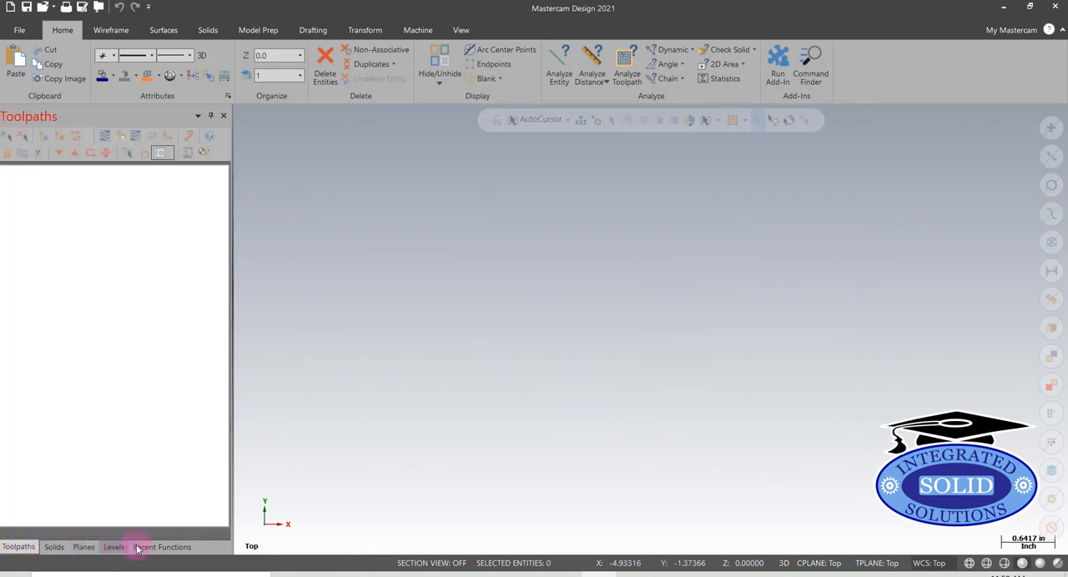
left_click(139, 548)
left_click(113, 548)
left_click(82, 548)
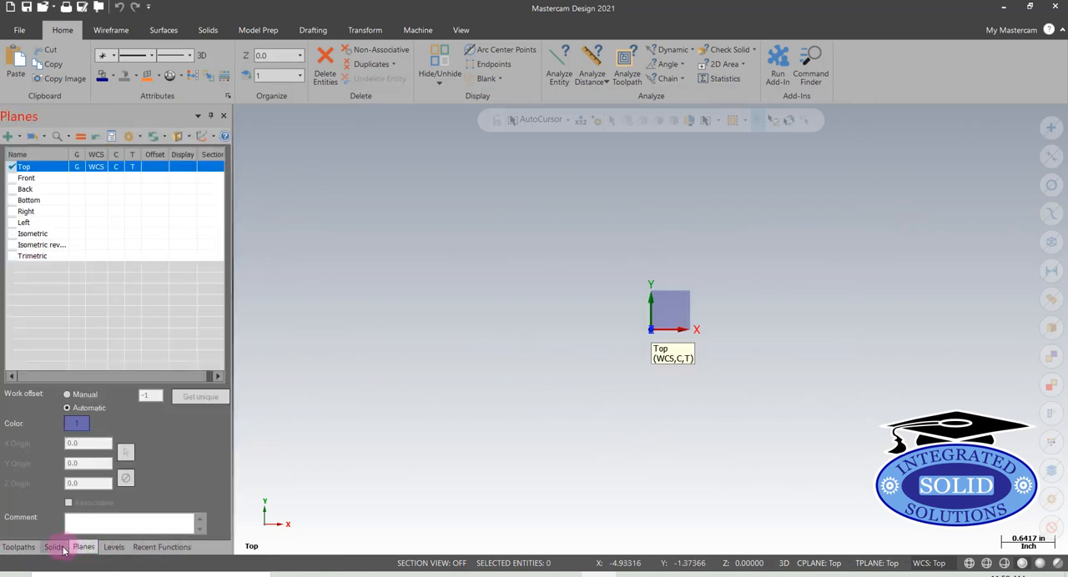
left_click(55, 548)
left_click(18, 549)
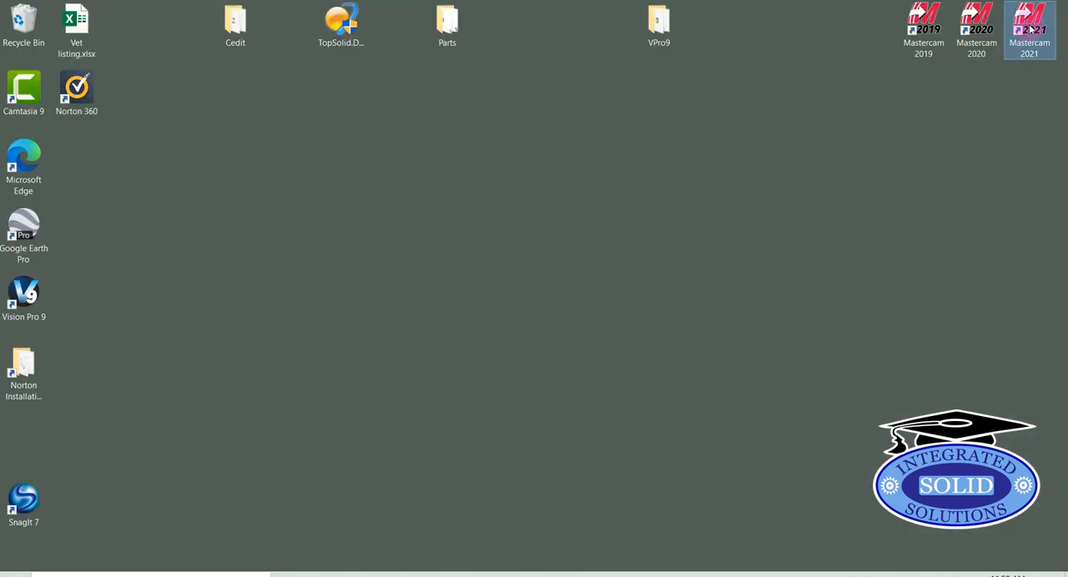
Relaunch Mastercam 2021 to load the new tab position and view the graphics window's context menu
double_click(1031, 29)
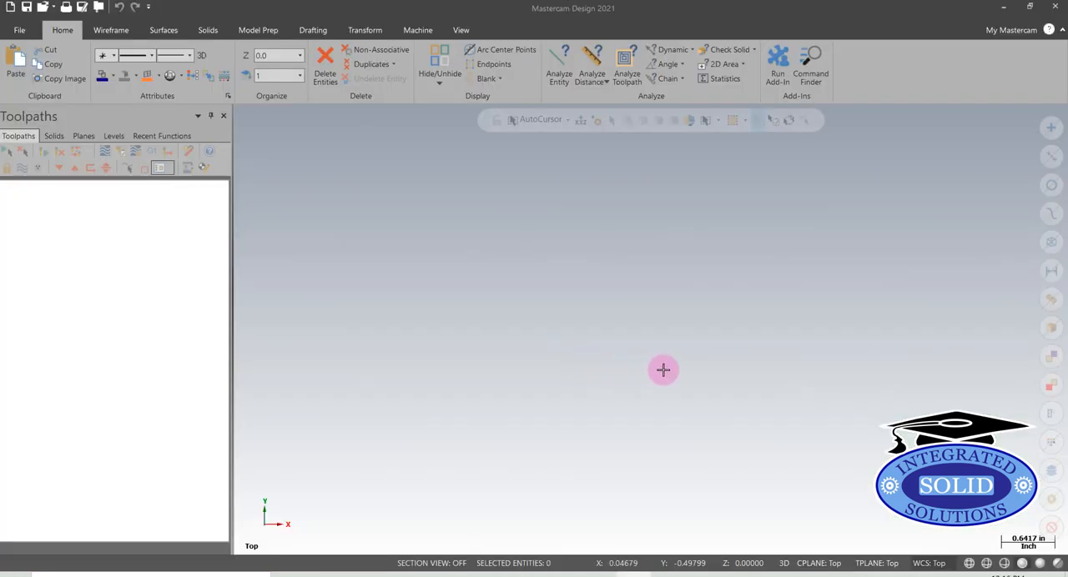
right_click(645, 209)
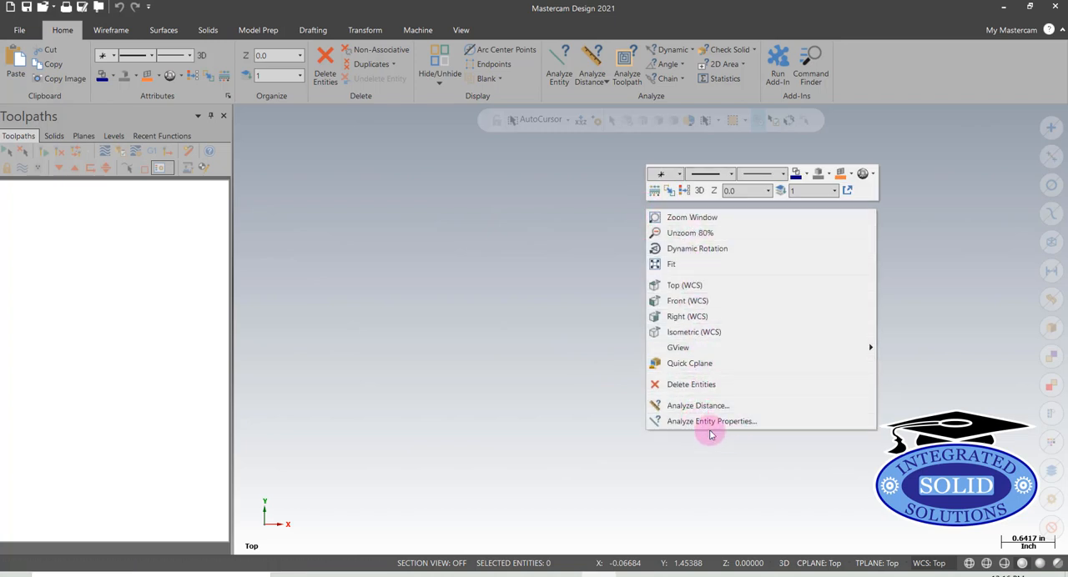
left_click(409, 274)
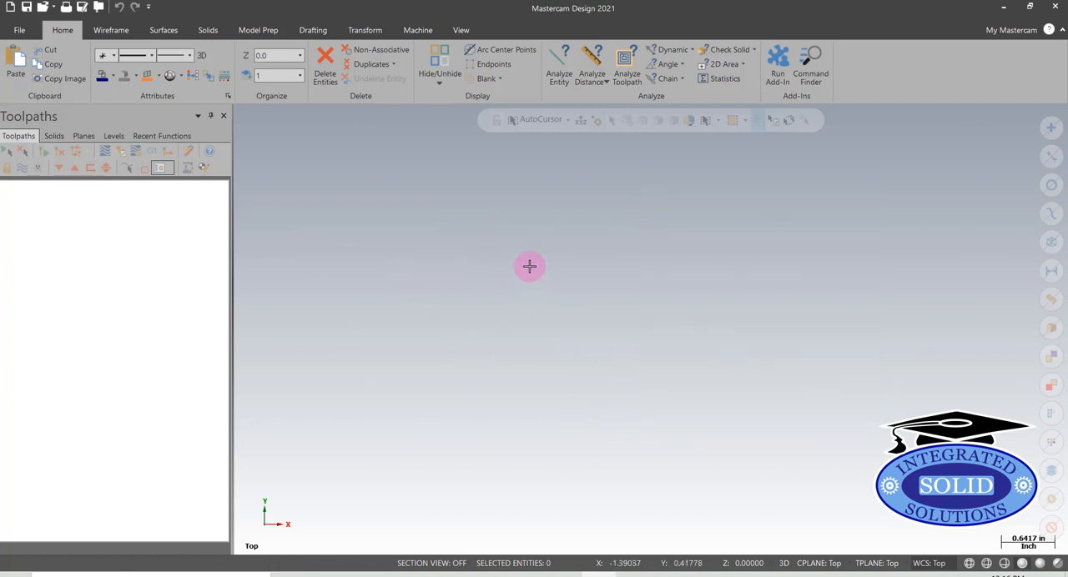
Add the Analyze Dynamic command from the Analyze category to the context menu, placed after Analyze Entity Properties, and apply the options
left_click(18, 36)
left_click(66, 372)
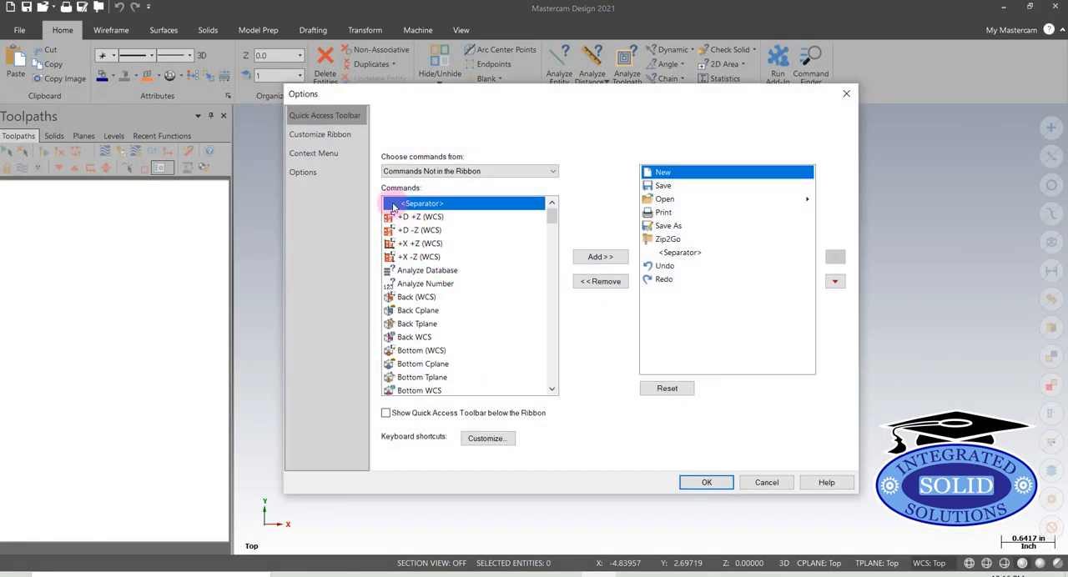
left_click(326, 162)
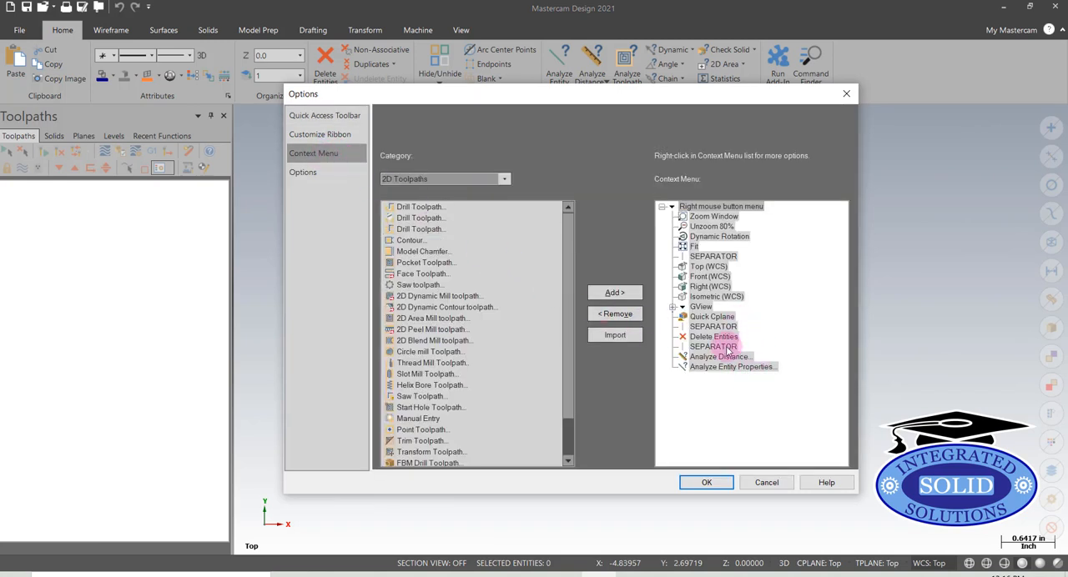
left_click(749, 369)
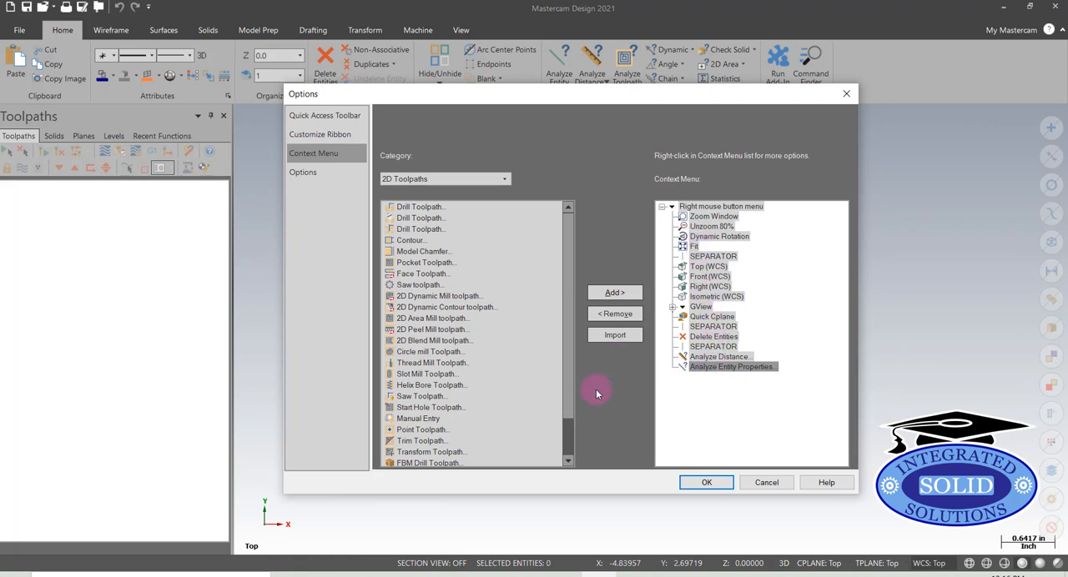
left_click(505, 180)
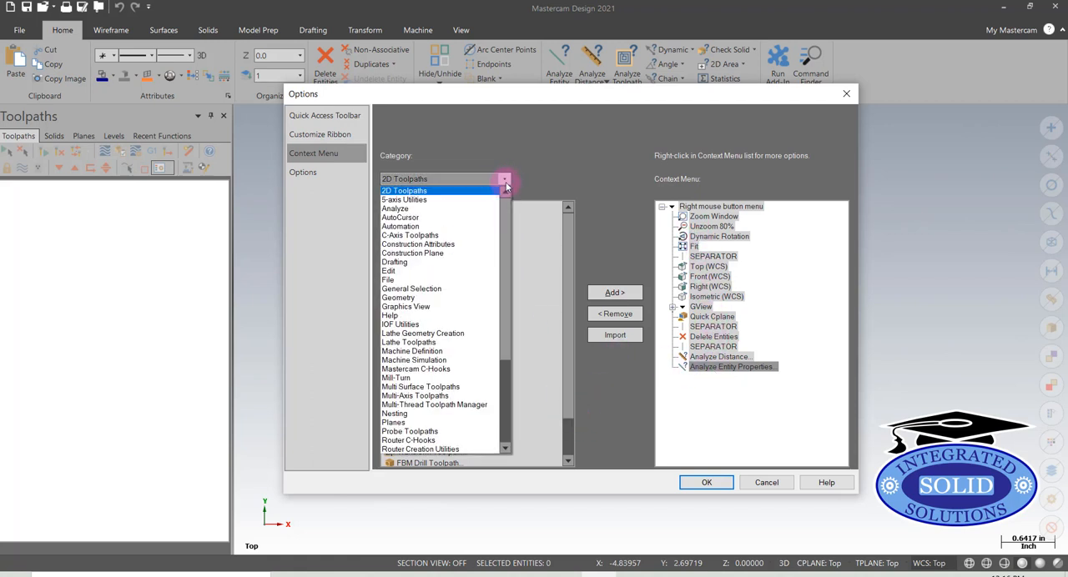
left_click(478, 209)
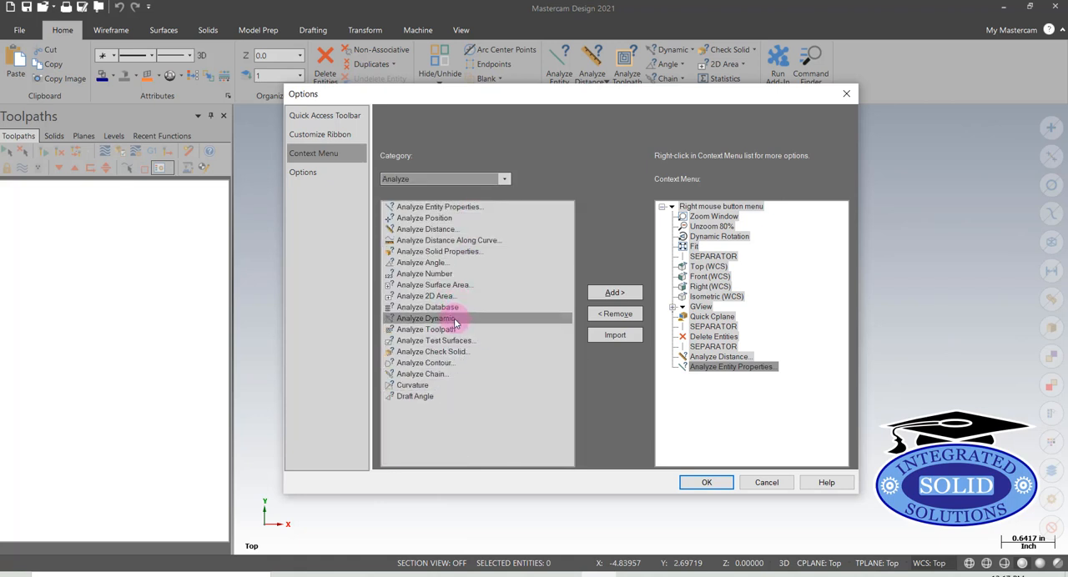
left_click_drag(457, 317, 456, 320)
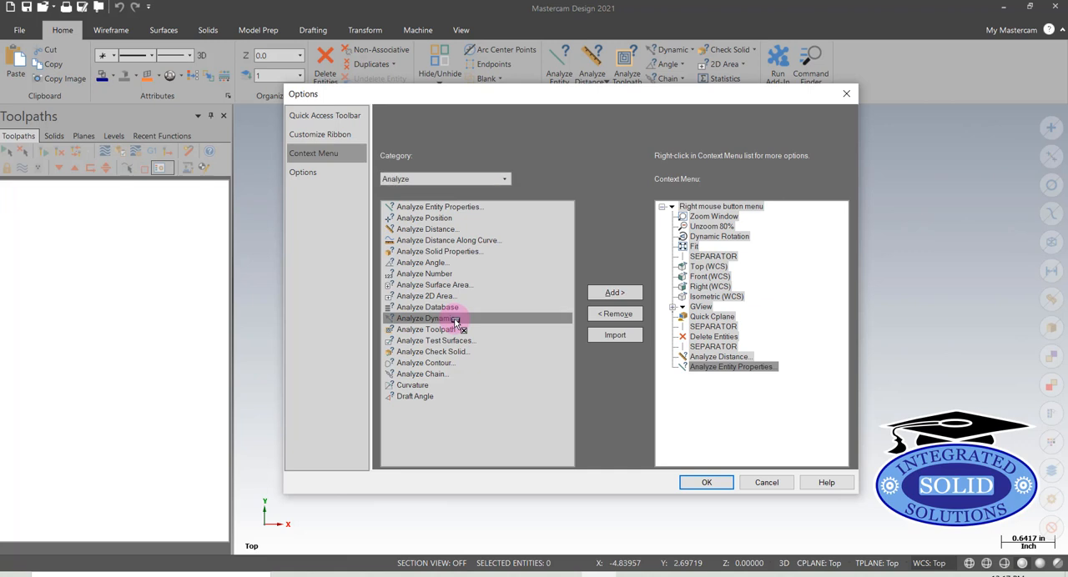
left_click(615, 294)
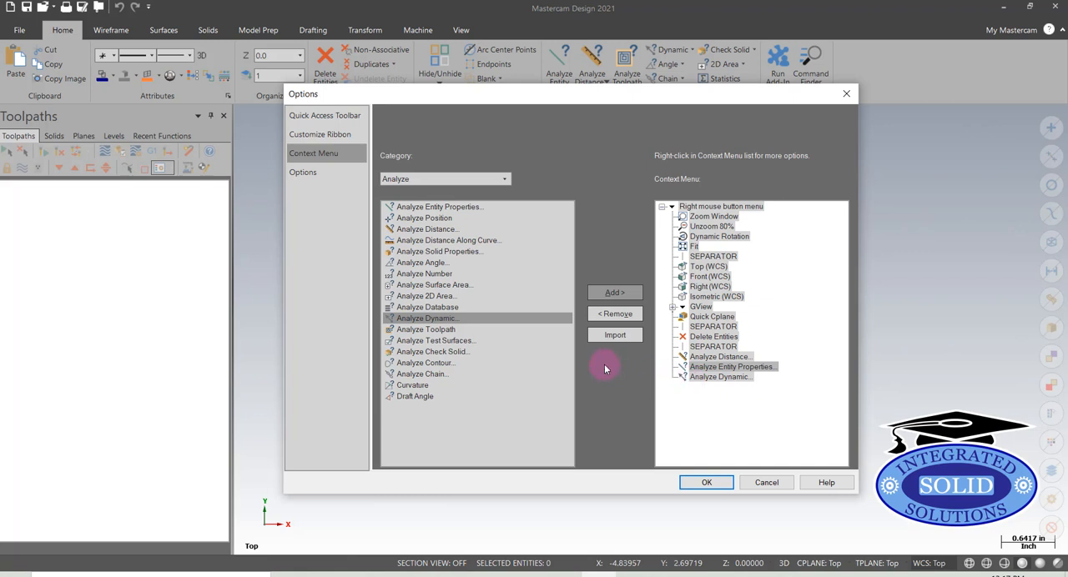
left_click(564, 332, "shift")
left_click(706, 484)
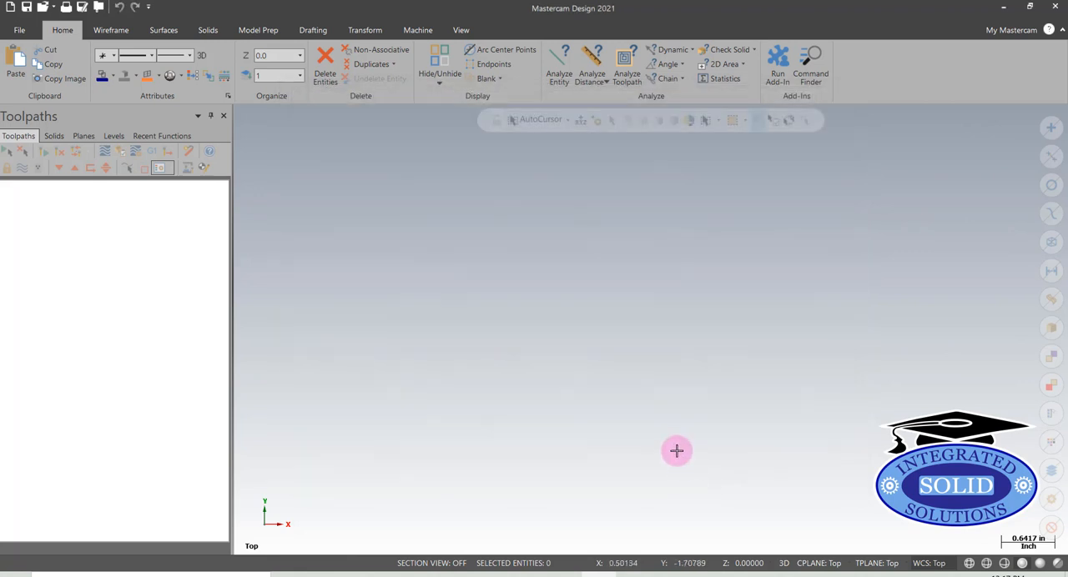
Add the Divide command from the Edit category to the context menu, apply the options and view the menu in the graphics window
right_click(639, 221)
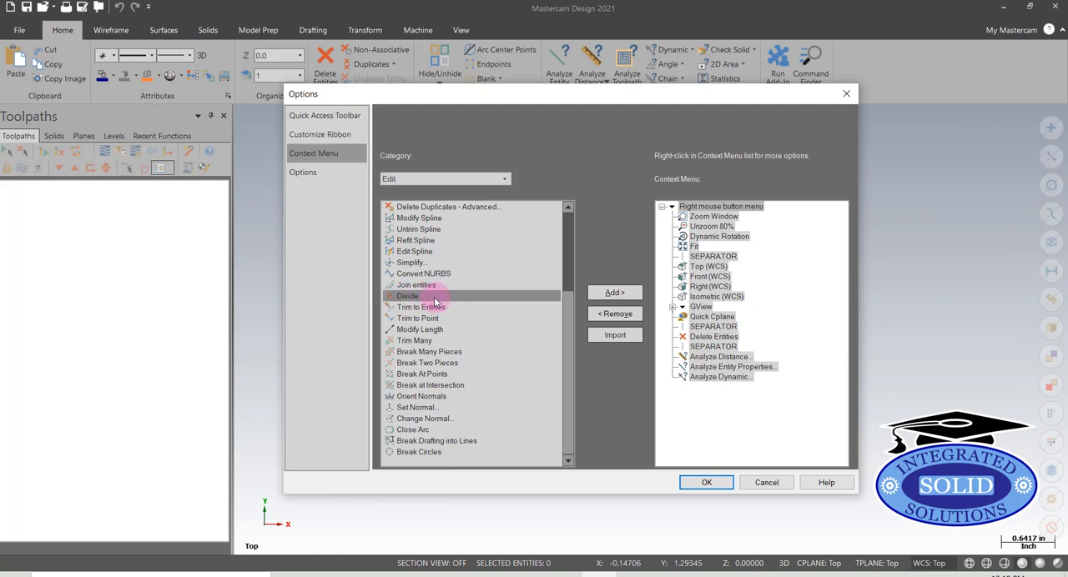
left_click(620, 297)
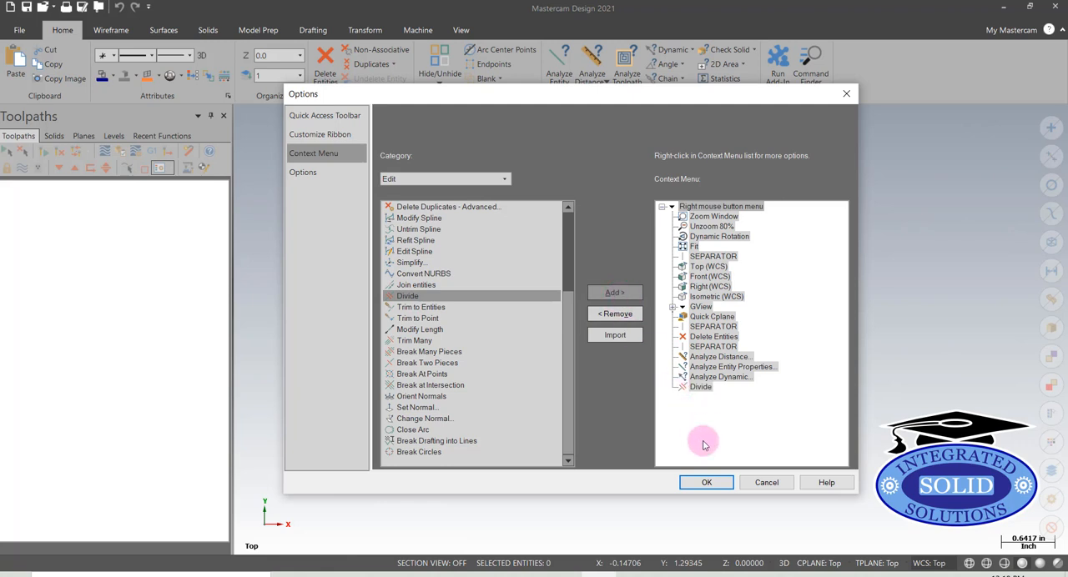
left_click(707, 484)
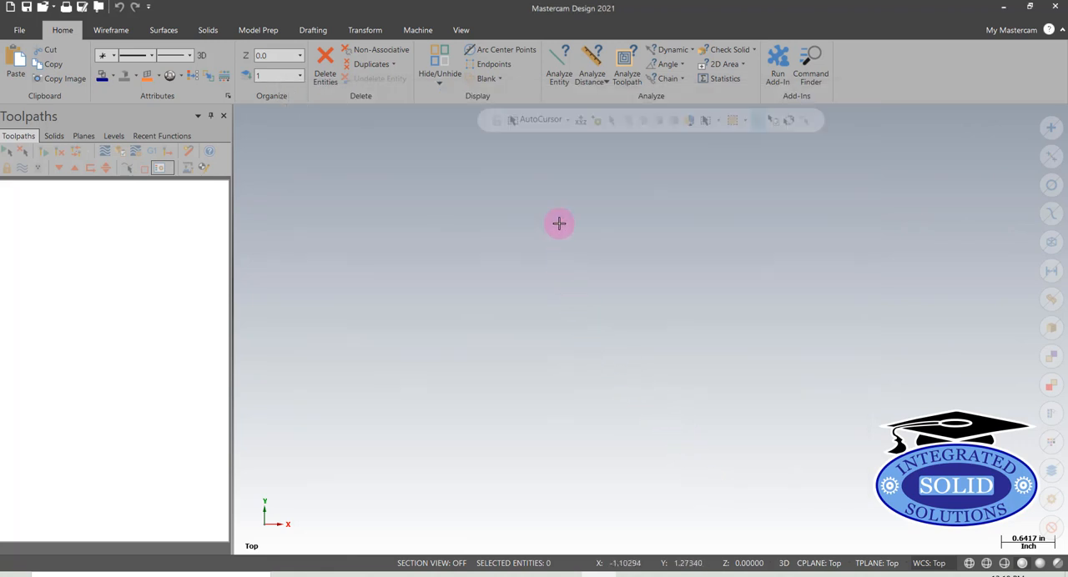
right_click(559, 222)
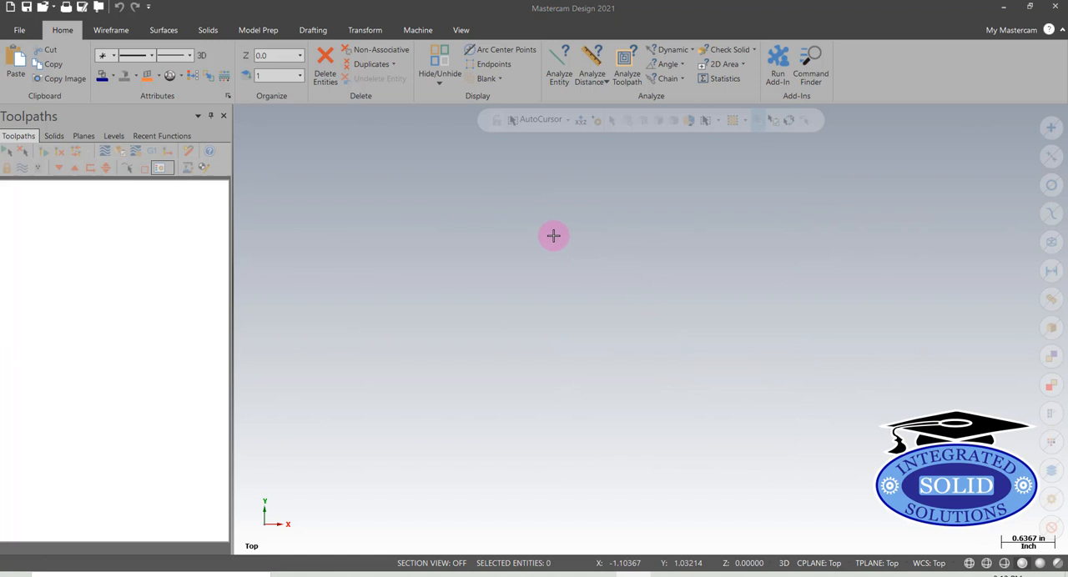
right_click(552, 235)
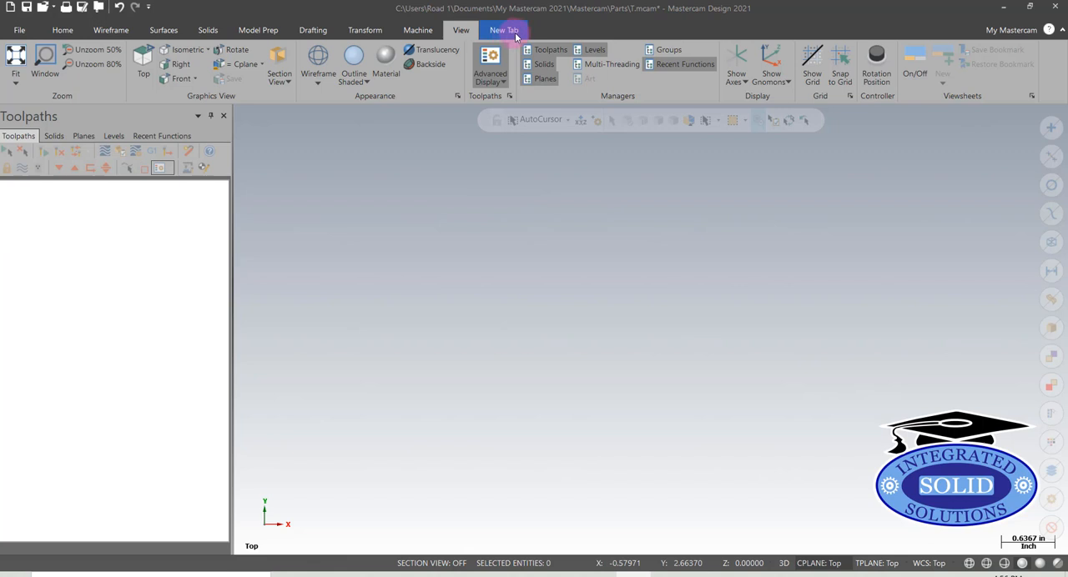
Open the ribbon customization options and reset all ribbon customizations for this program
right_click(579, 27)
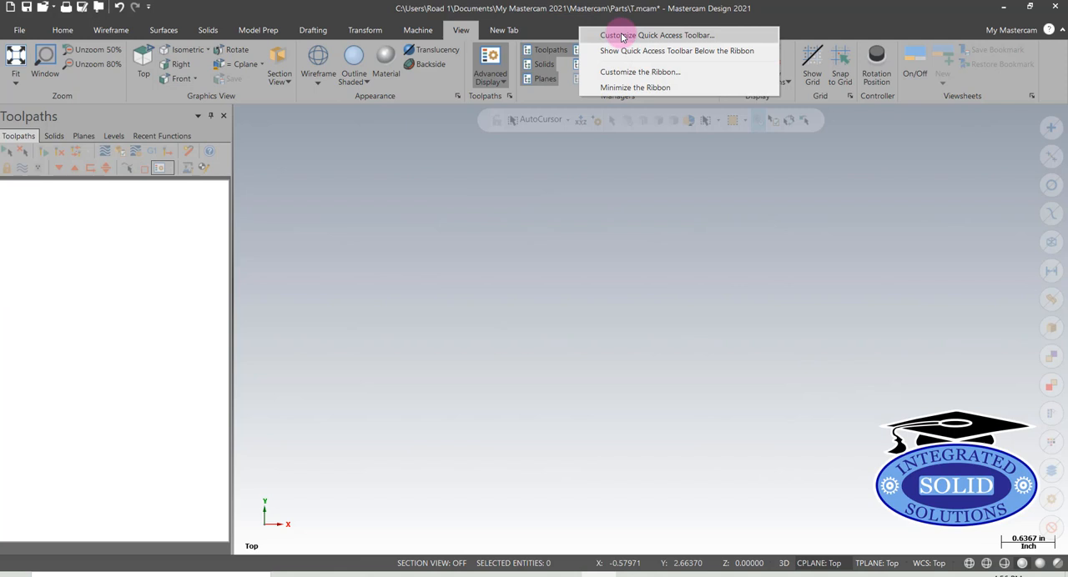
left_click(622, 35)
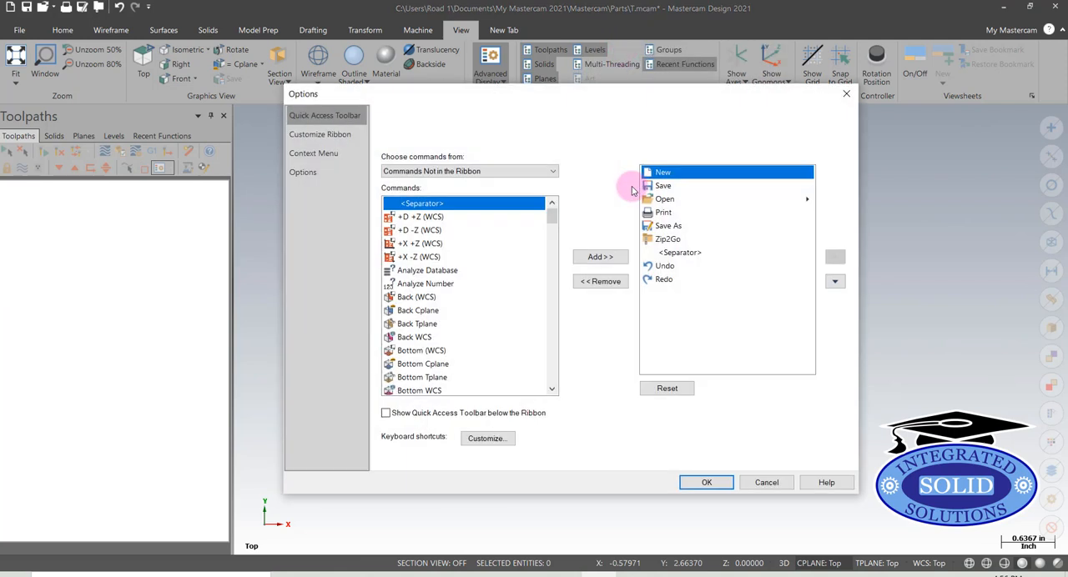
left_click(326, 138)
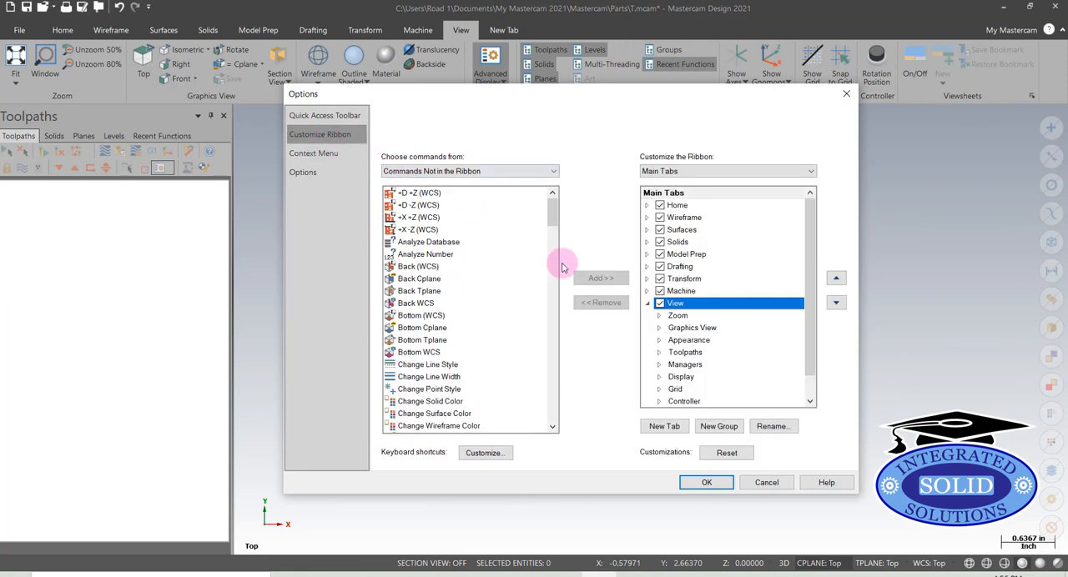
left_click(647, 304)
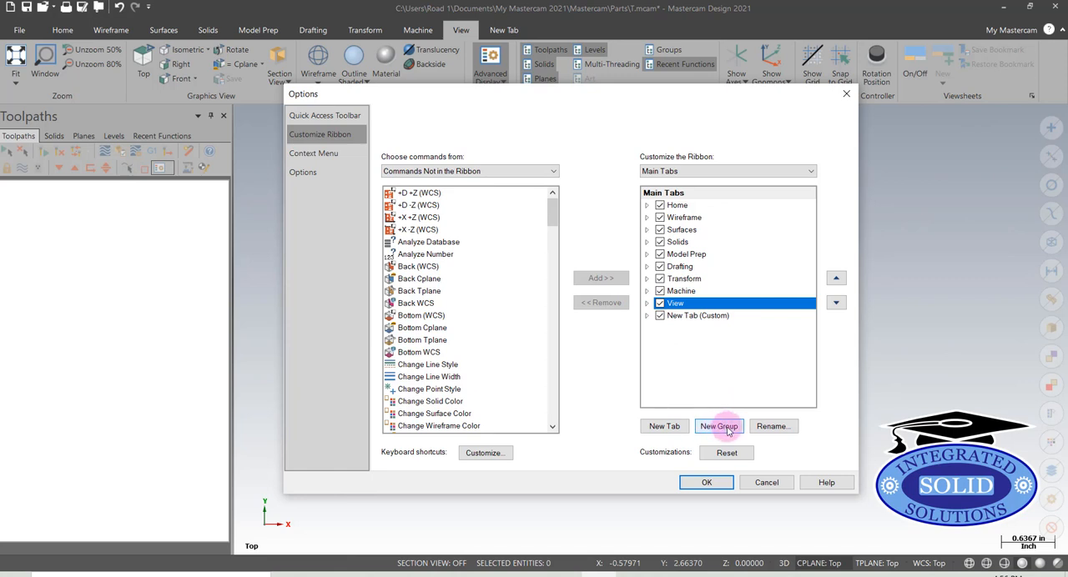
left_click(727, 453)
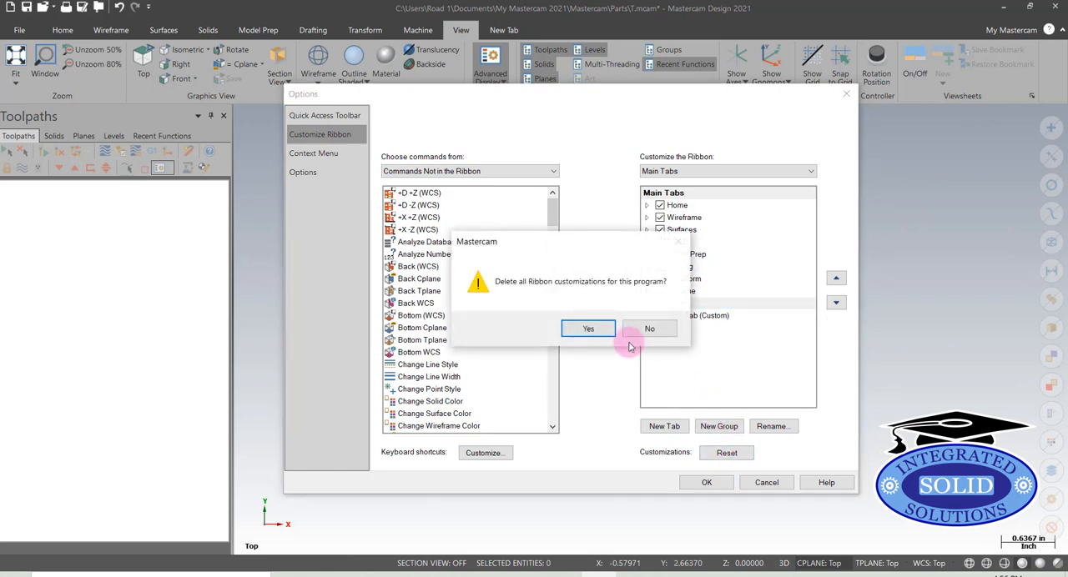
left_click(589, 330)
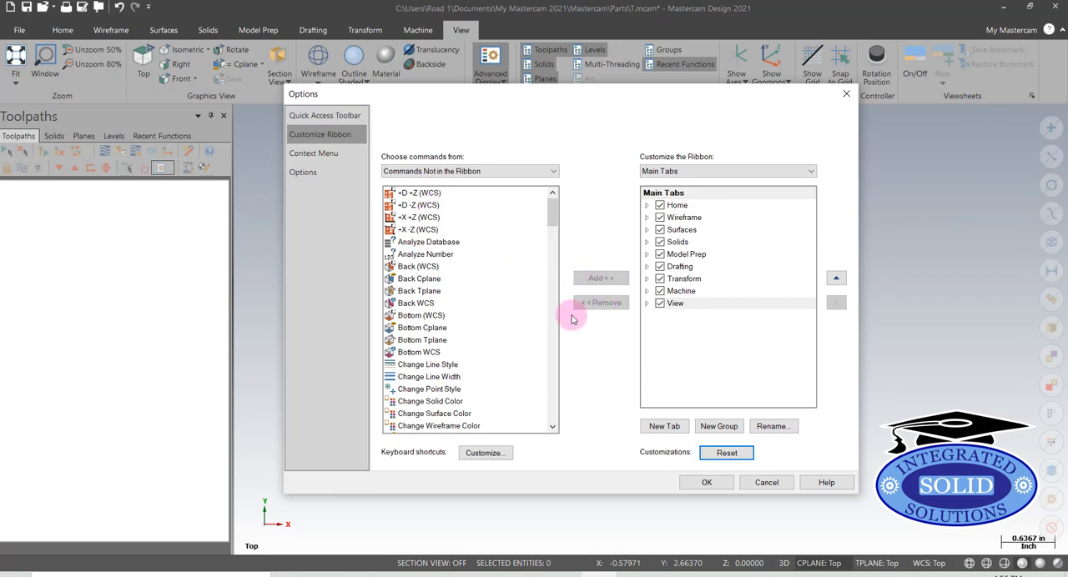
Create a new custom ribbon tab and move it after View in the Main Tabs order
left_click(665, 427)
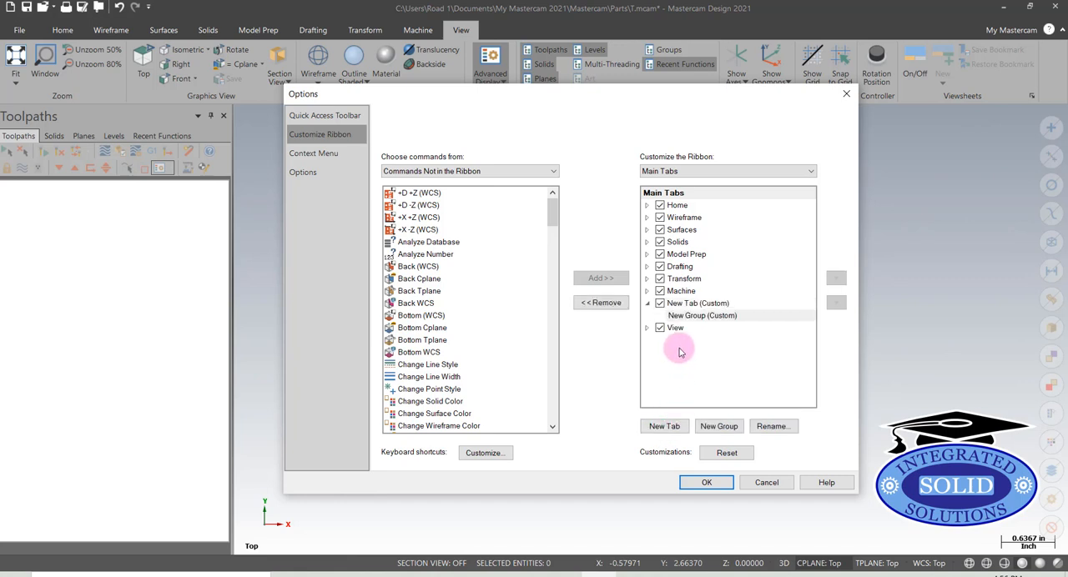
left_click(693, 304)
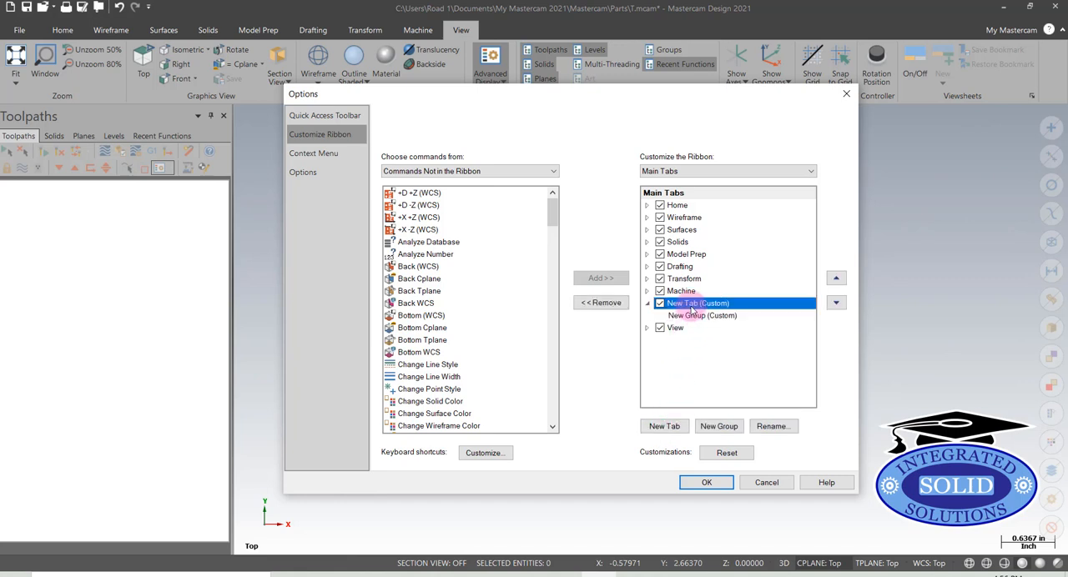
left_click(836, 305)
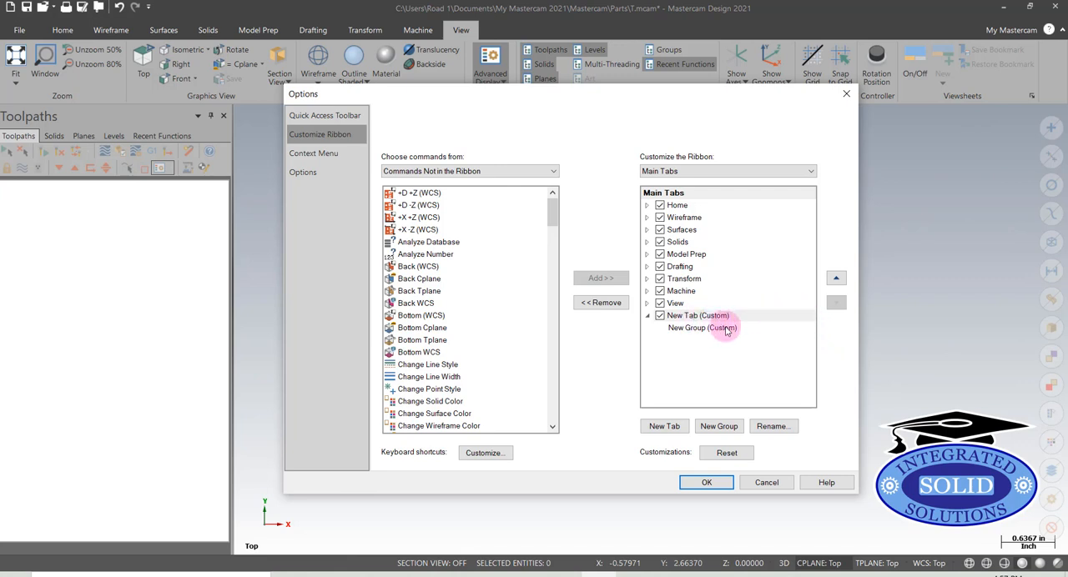
Add the Break Two Pieces command from All Commands to the new tab's custom group
left_click(692, 330)
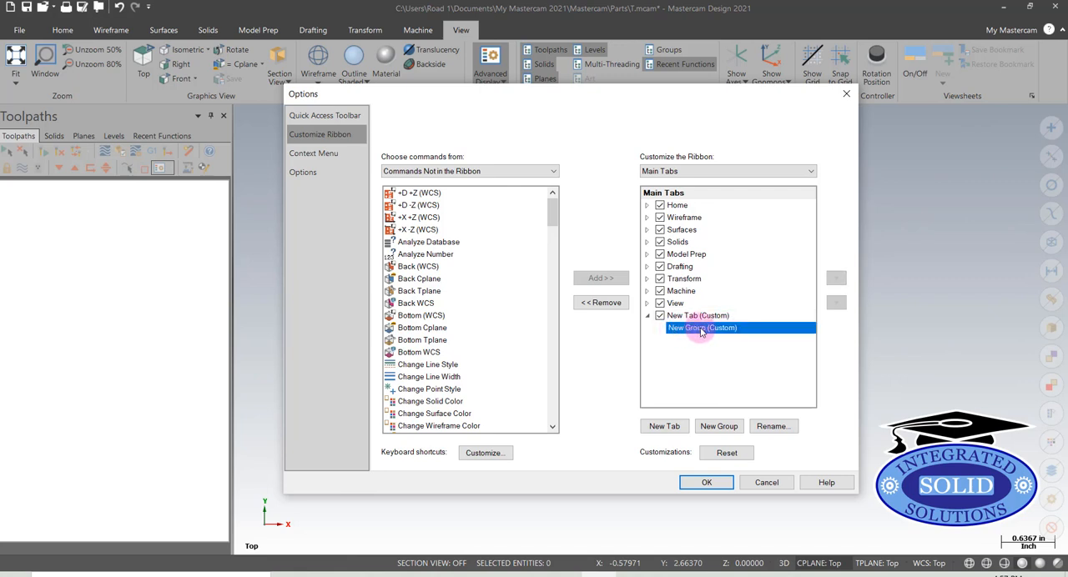
left_click(553, 172)
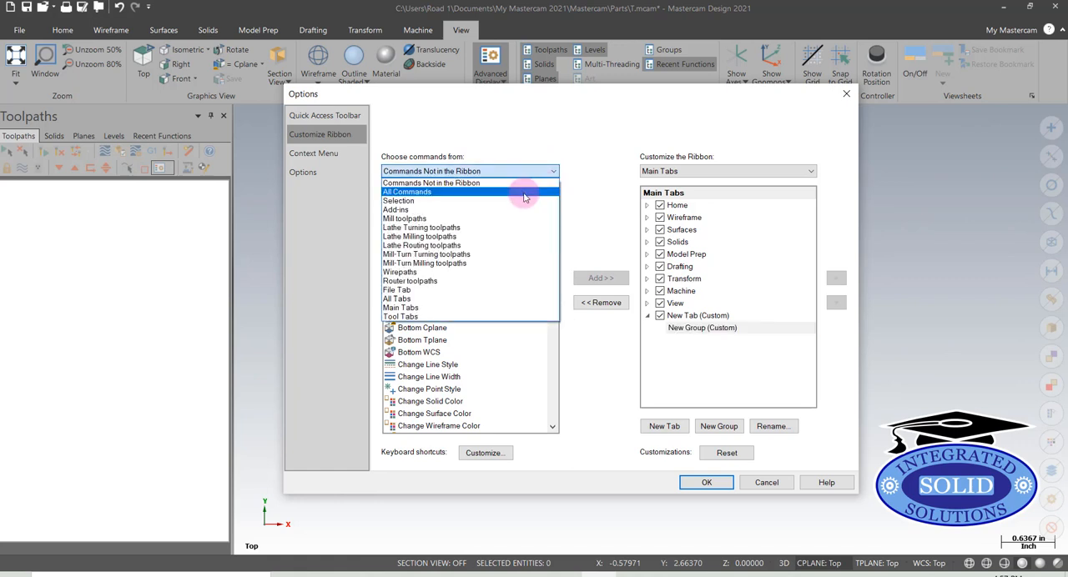
left_click(515, 198)
left_click(514, 197)
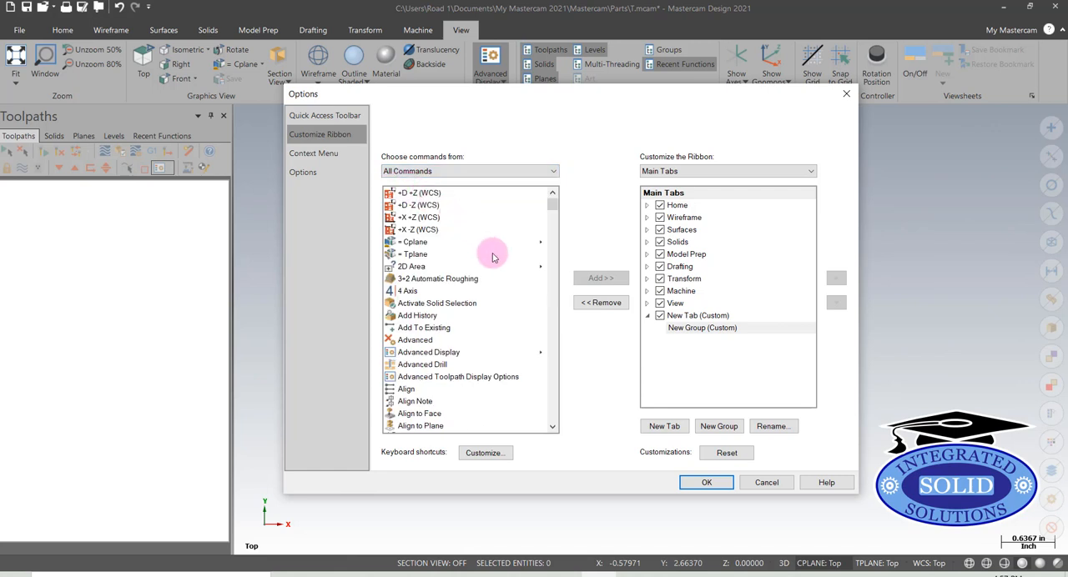
scroll(492, 257, "down", 1)
scroll(493, 257, "down", 7)
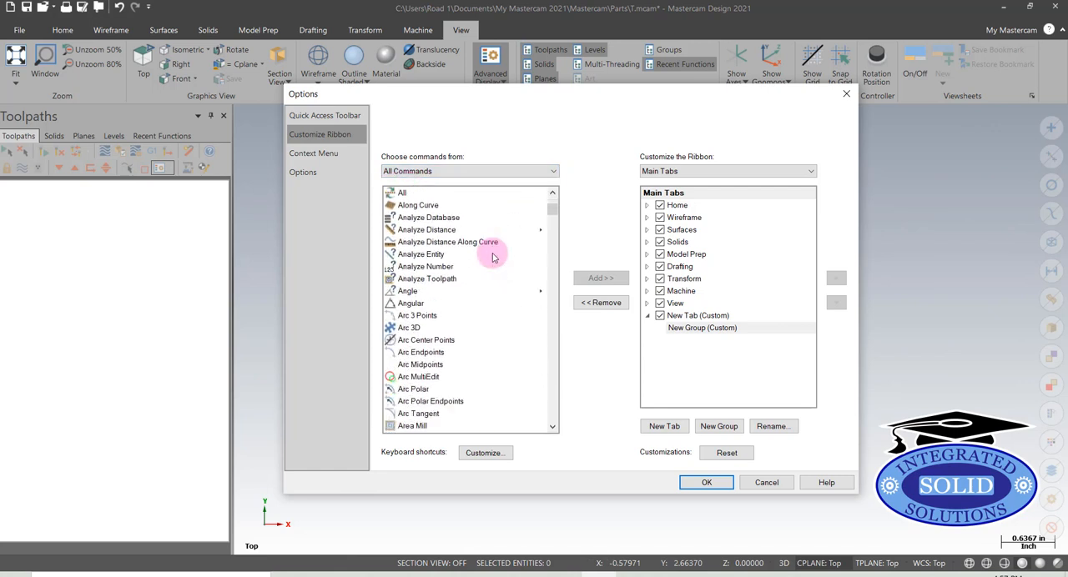
scroll(493, 257, "down", 1)
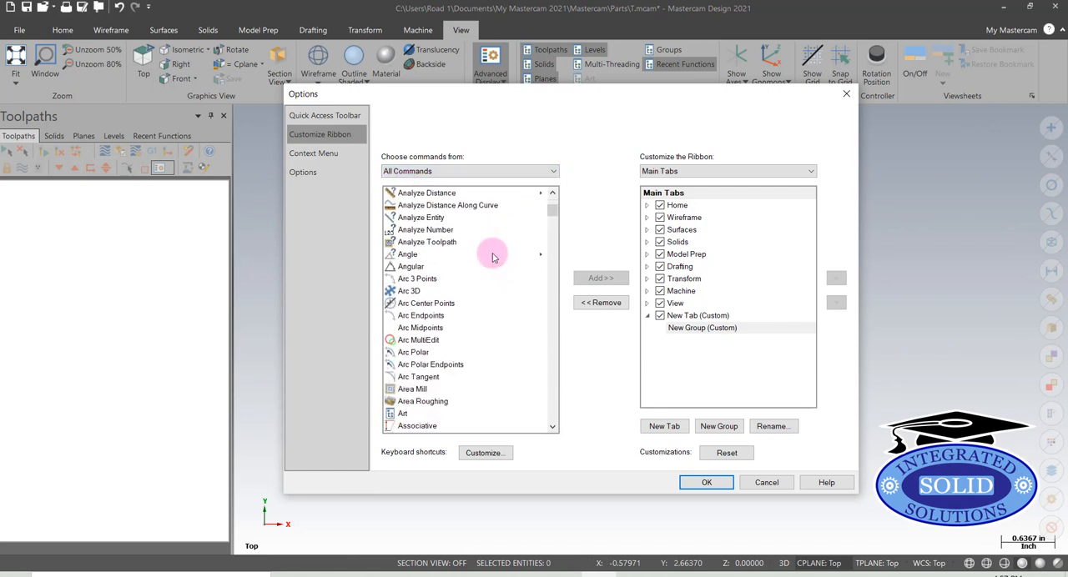
scroll(492, 257, "down", 7)
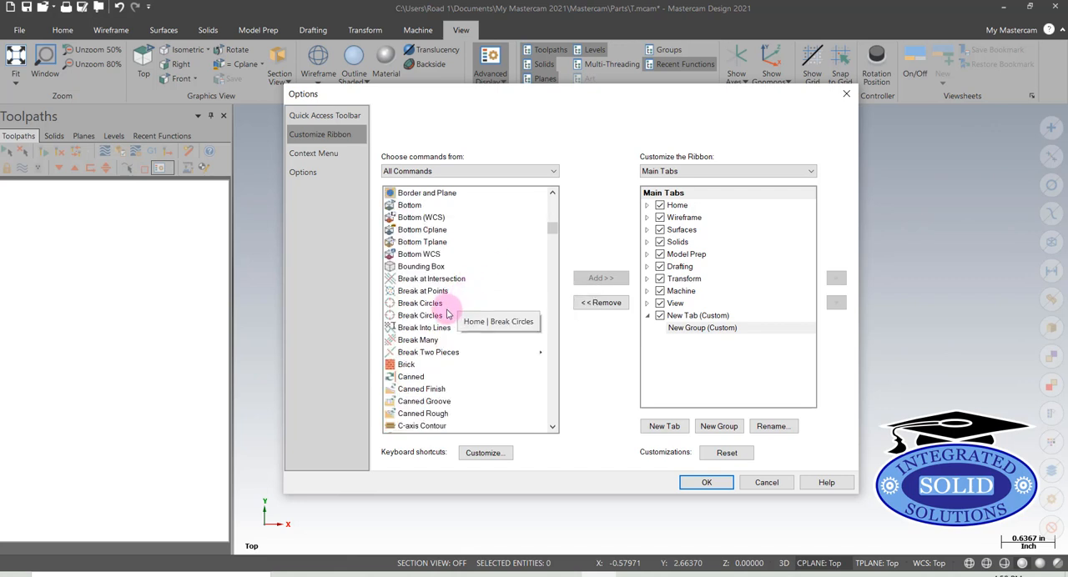
left_click(429, 353)
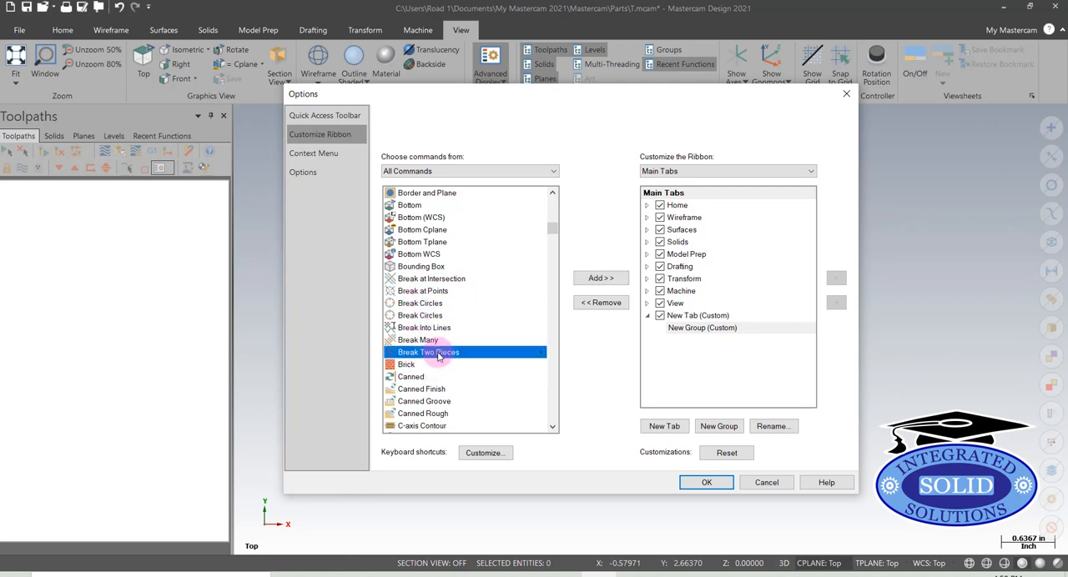
left_click(597, 281)
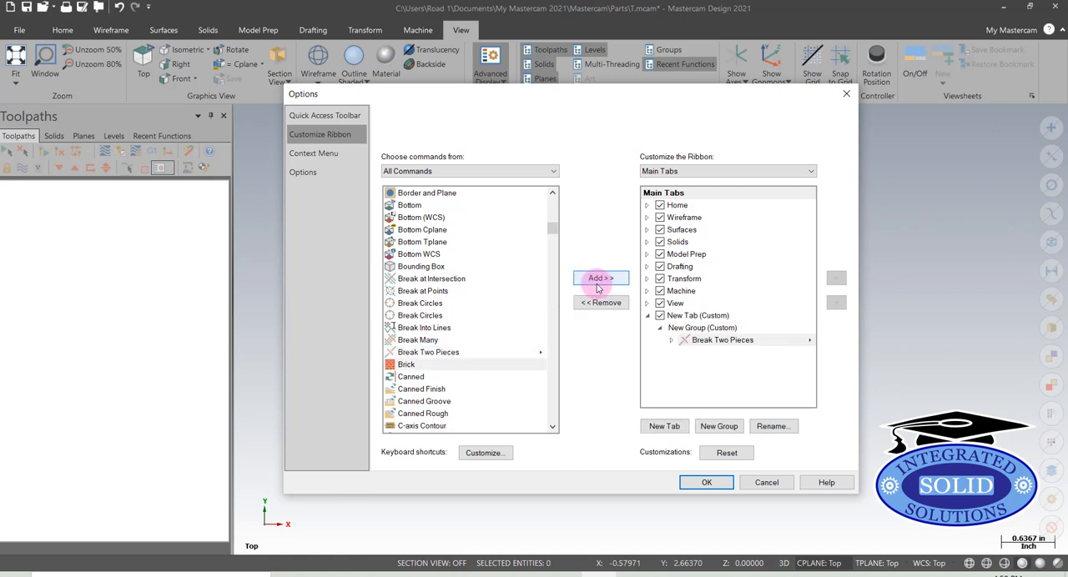
Add the Divide command to the custom group, after Break Two Pieces
scroll(550, 315, "down", 10)
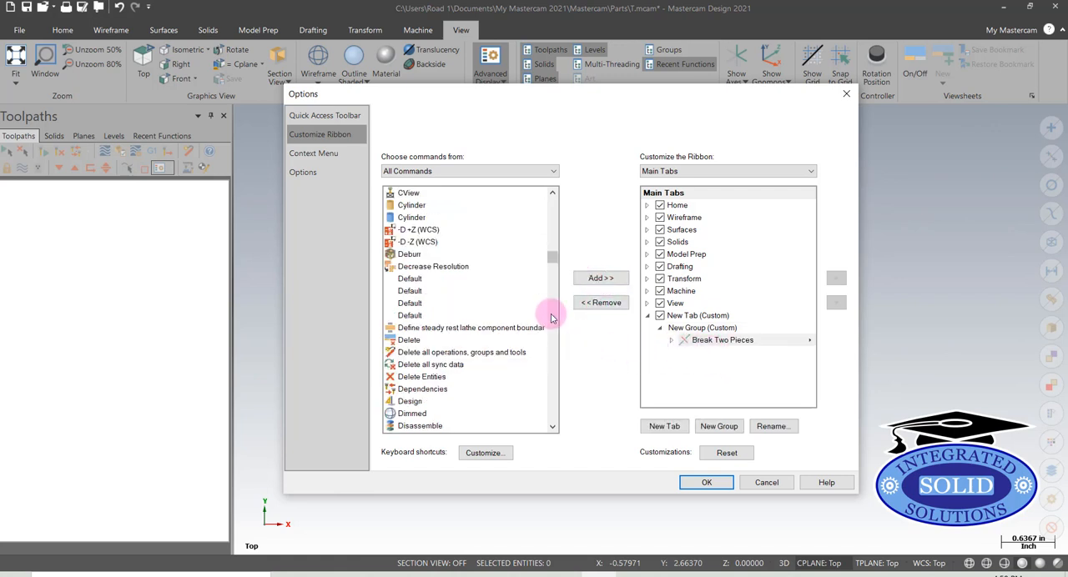
scroll(551, 317, "down", 2)
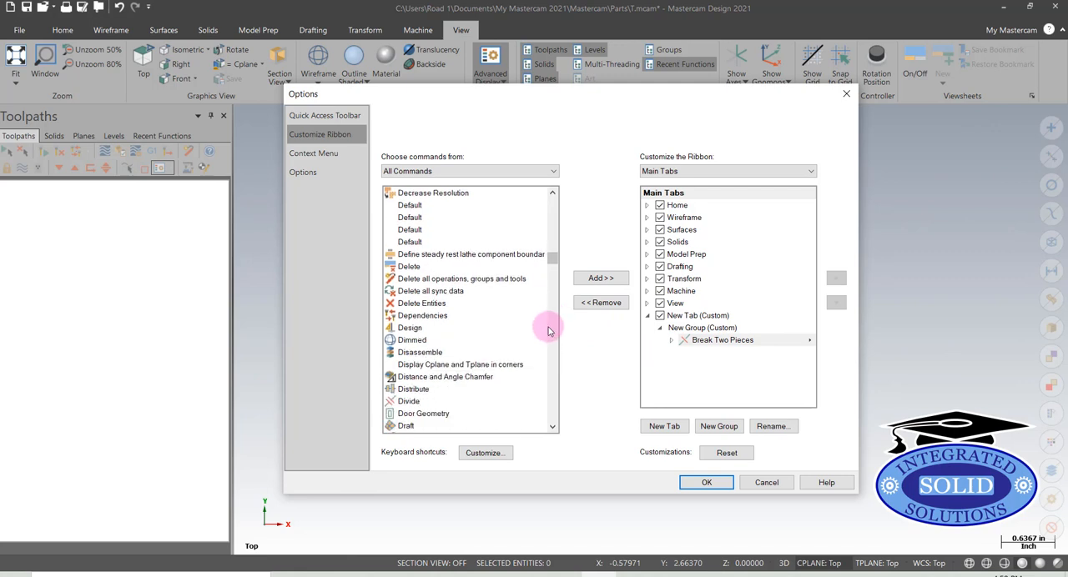
left_click(409, 401)
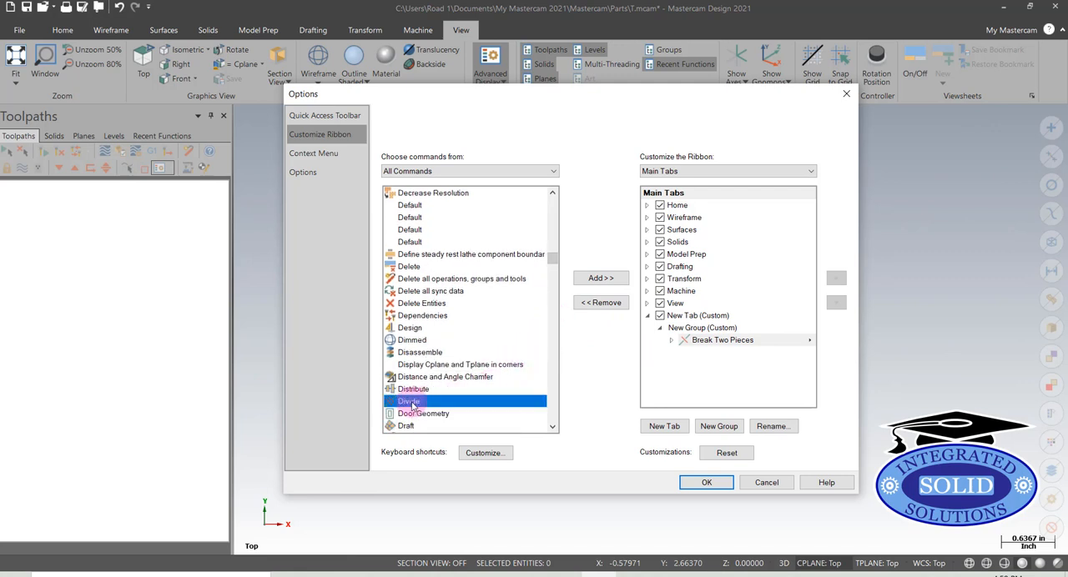
left_click(603, 279)
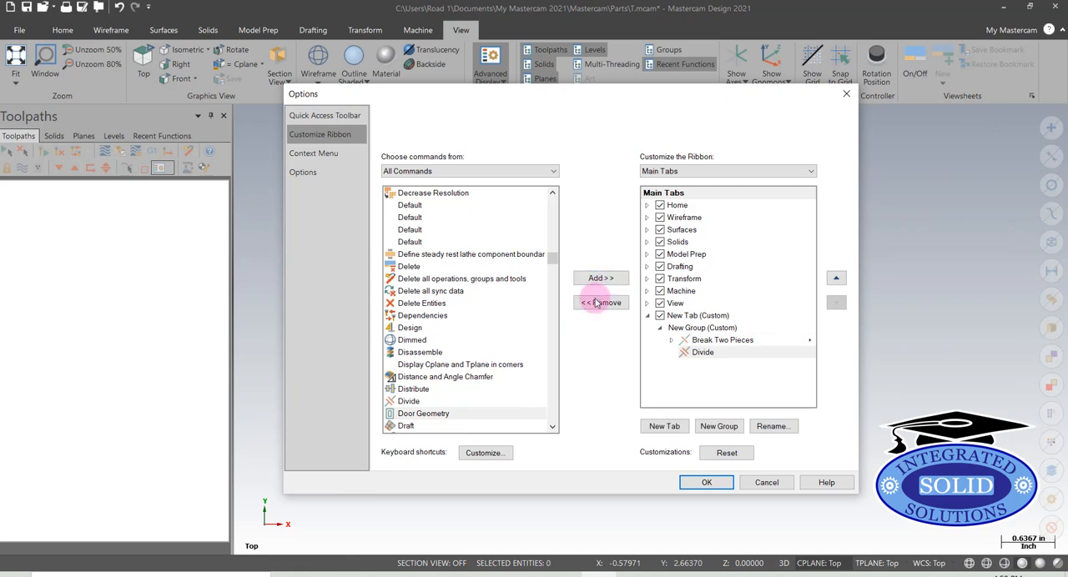
Add the Trim to Entities command to the custom group, apply the ribbon options and display the new tab's commands
scroll(493, 276, "down", 20)
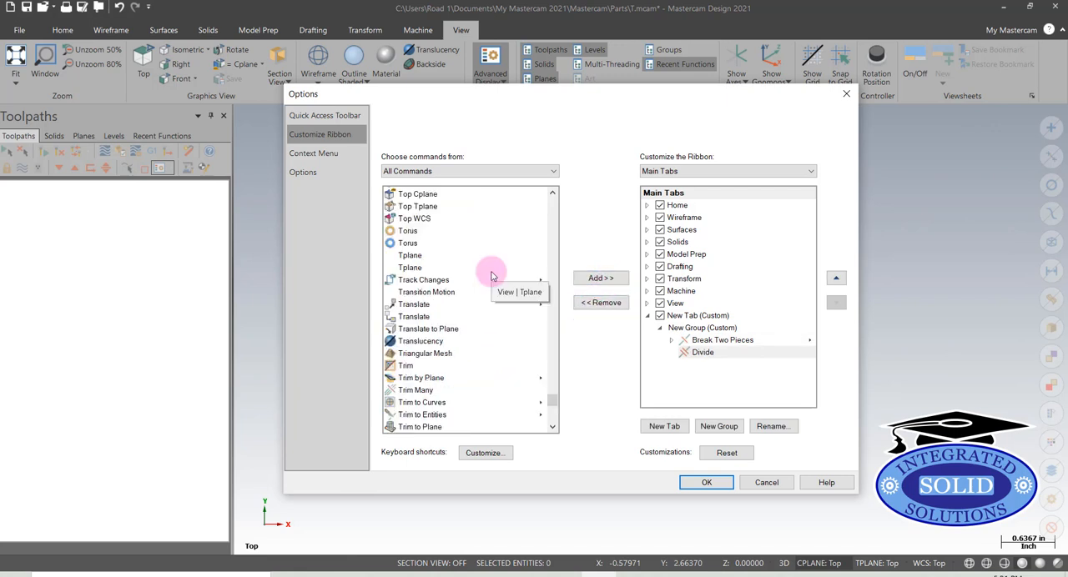
scroll(492, 275, "down", 1)
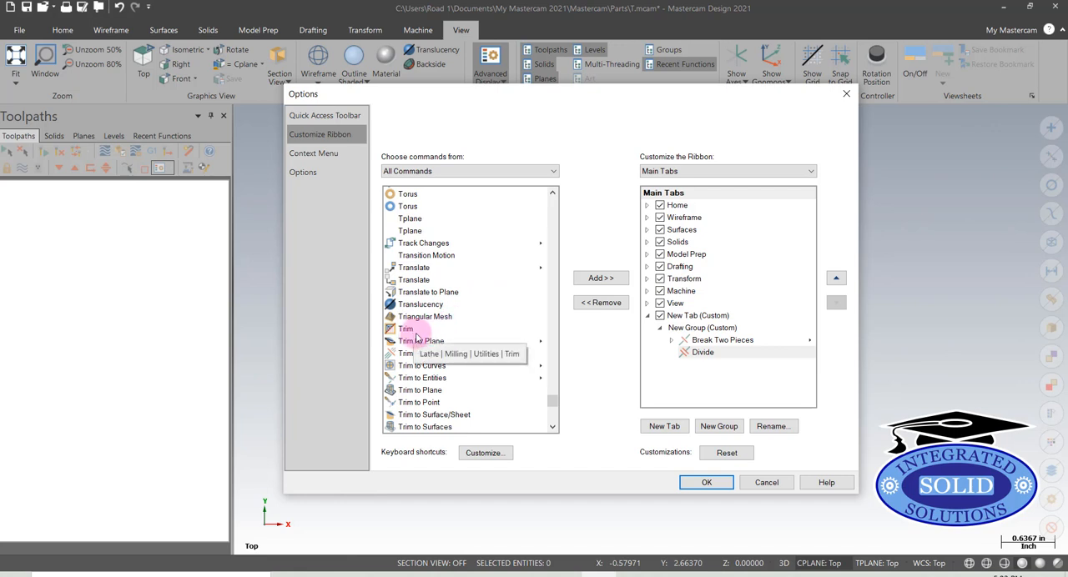
scroll(409, 337, "down", 1)
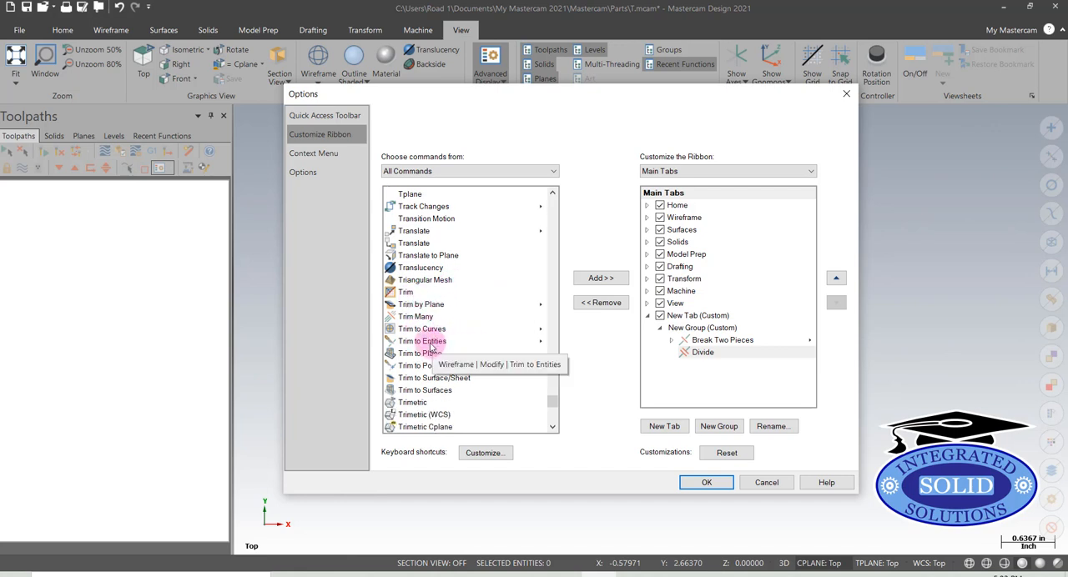
left_click(430, 343)
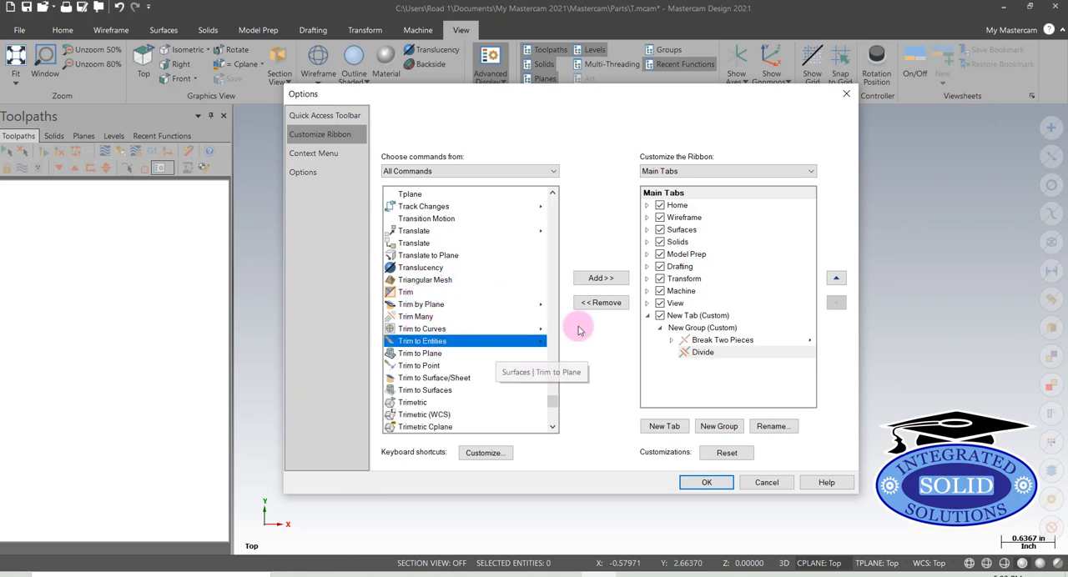
left_click(598, 280)
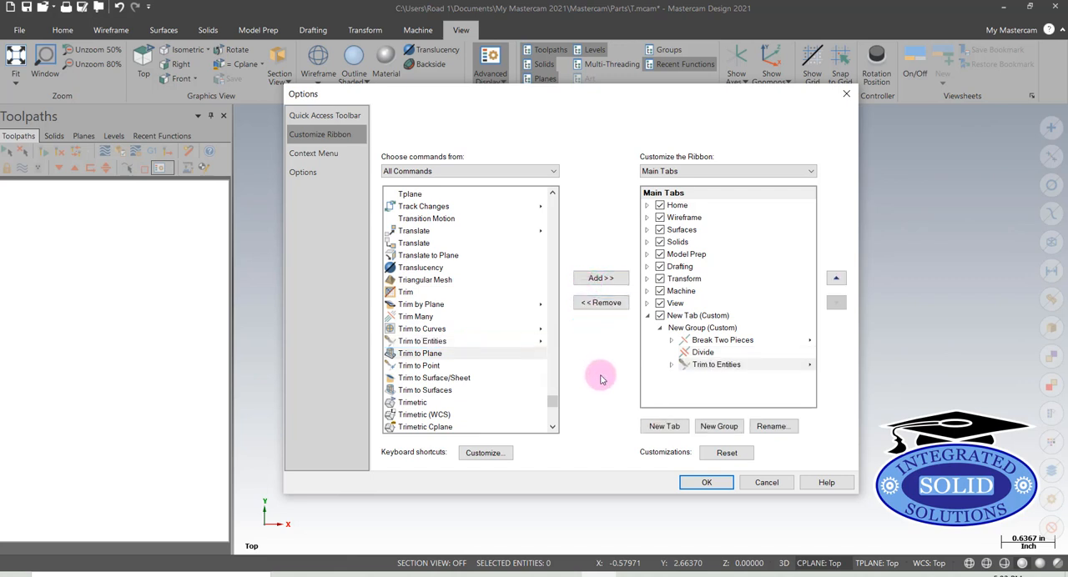
left_click(705, 484)
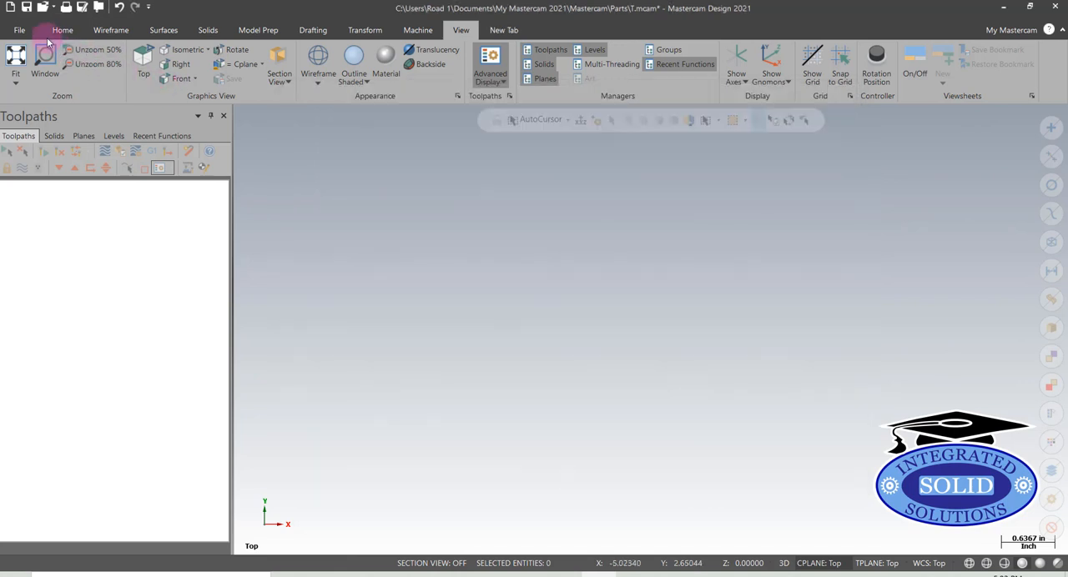
left_click(61, 30)
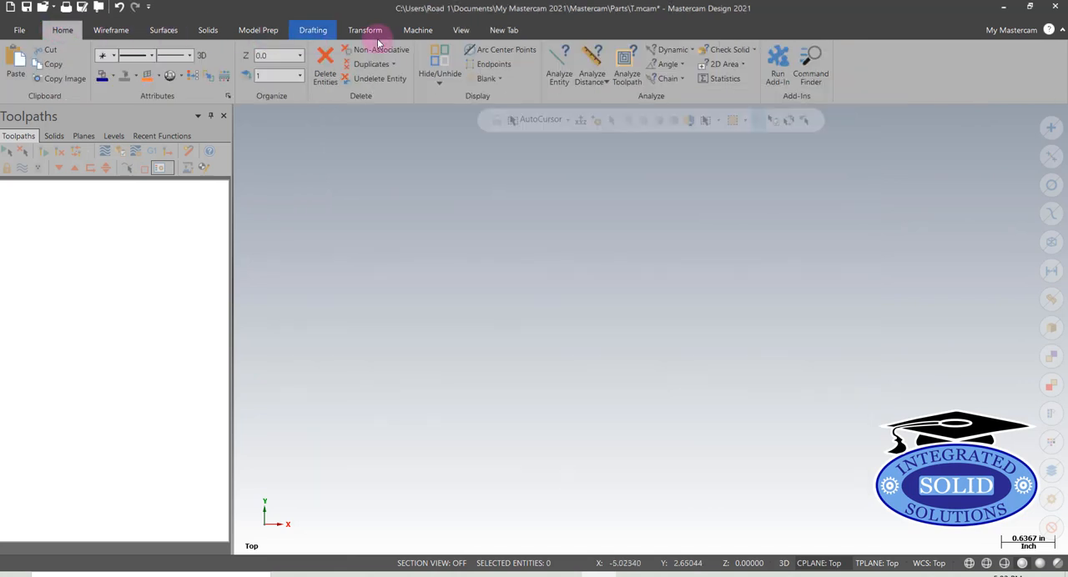
left_click(497, 30)
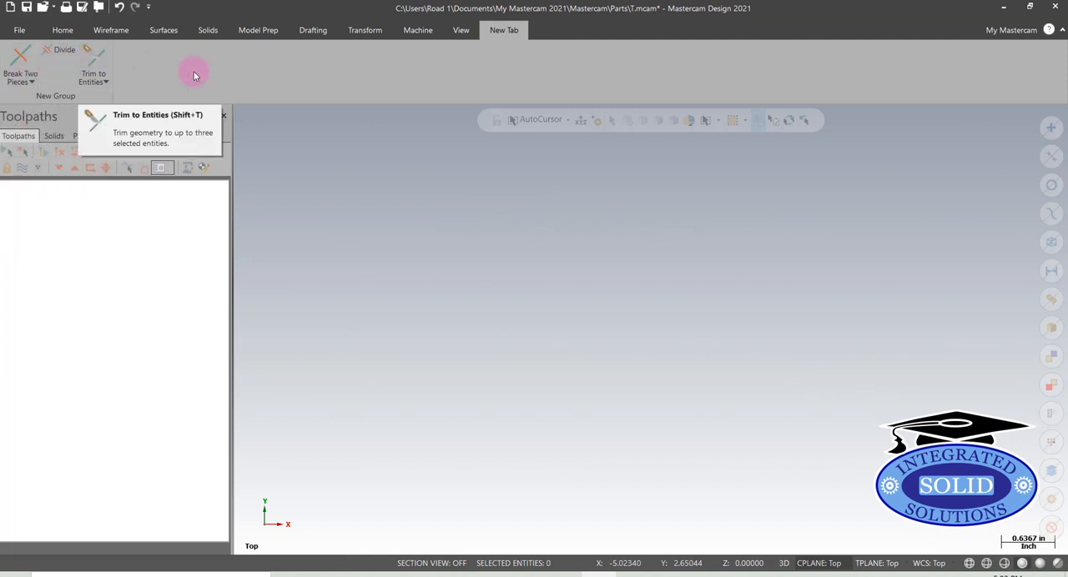
Move the Divide command ahead of Break Two Pieces in the custom ribbon group, apply the change and check the Trim to Entities options
left_click(21, 31)
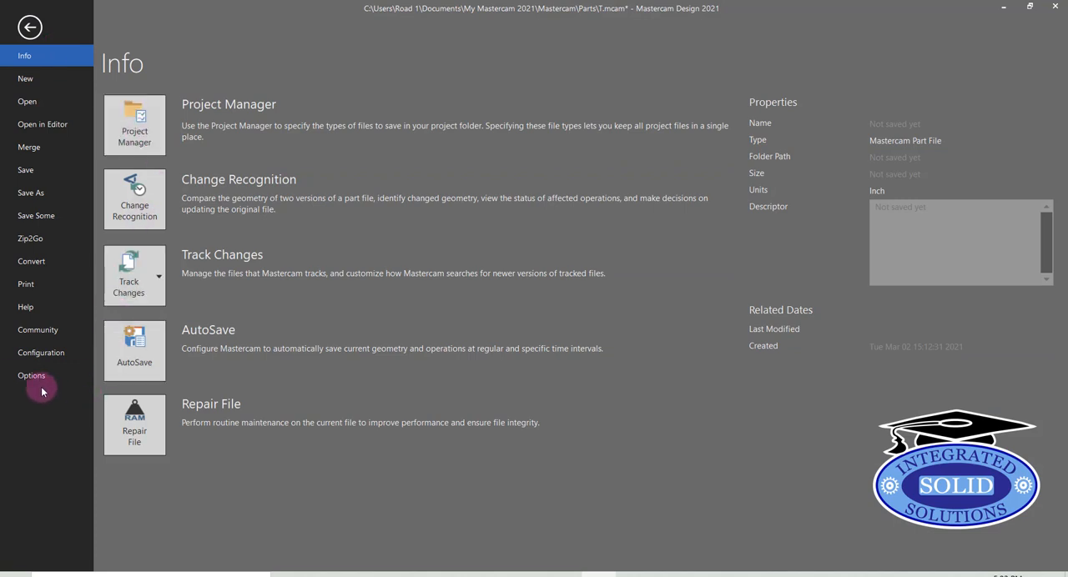
left_click(37, 377)
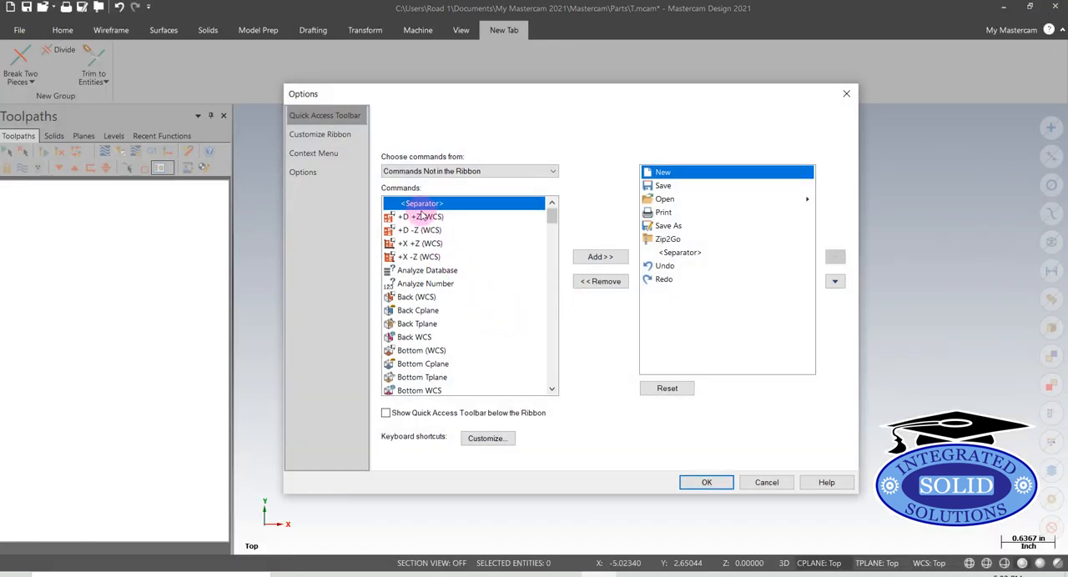
left_click(321, 135)
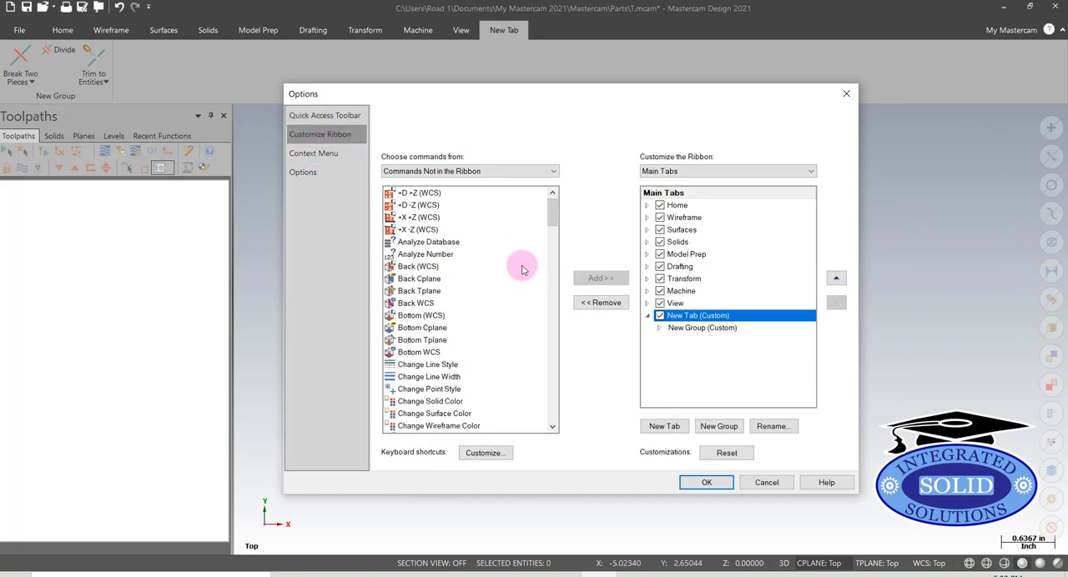
left_click(671, 329)
left_click(660, 330)
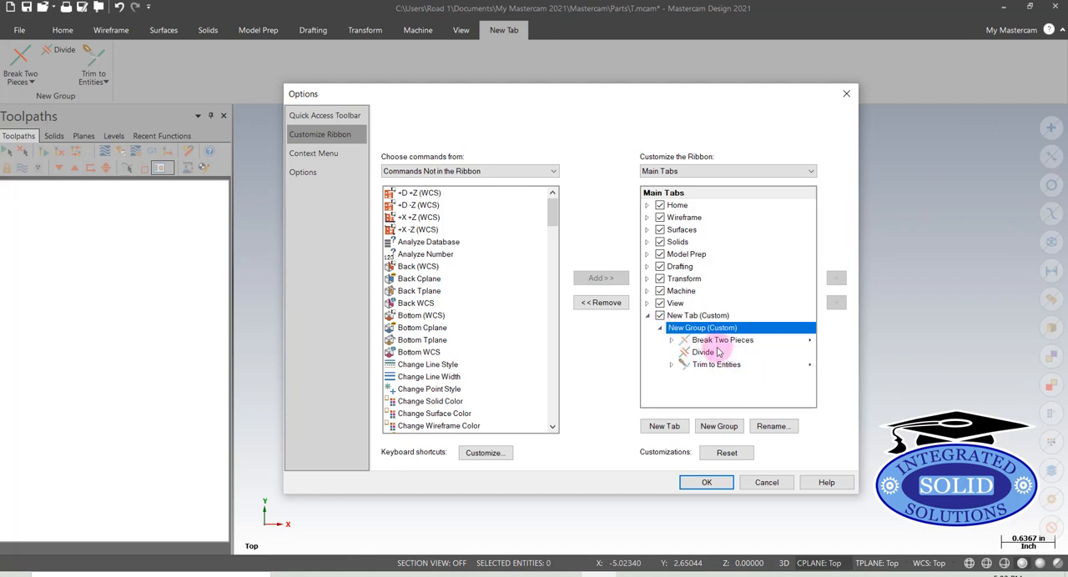
left_click(703, 352)
left_click(838, 278)
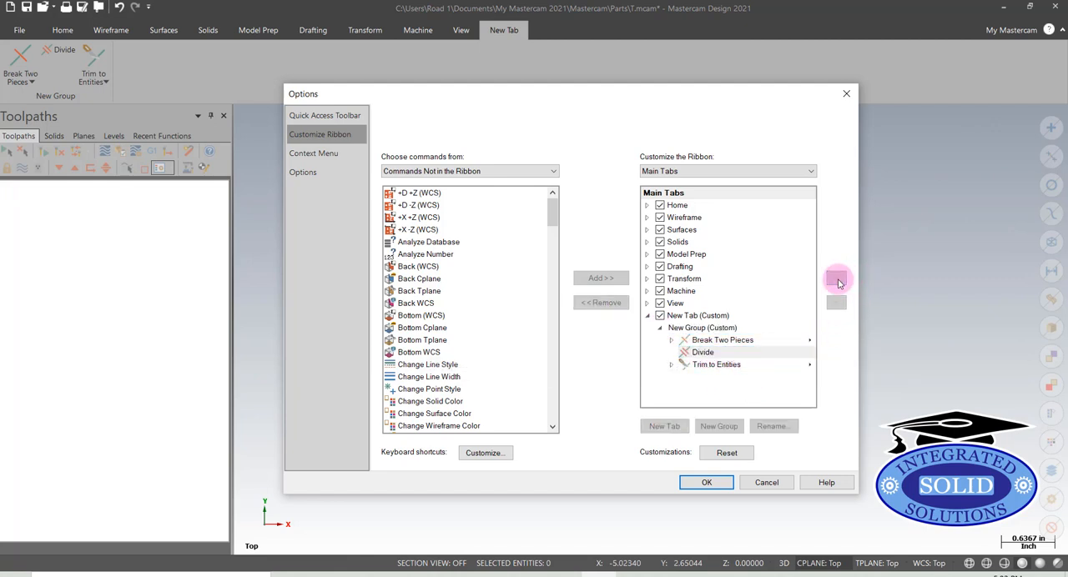
left_click(723, 481)
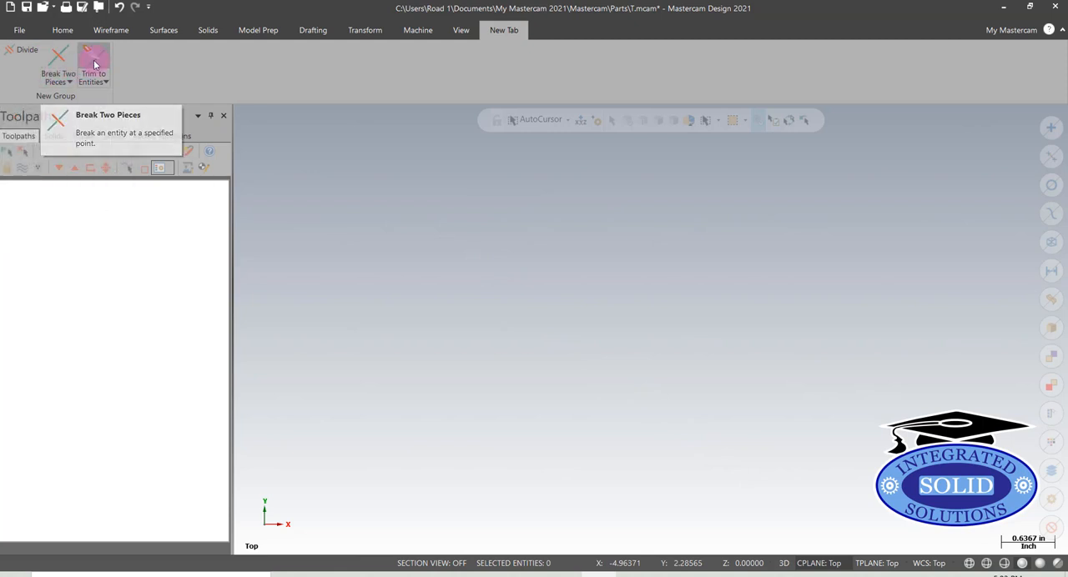
left_click(105, 83)
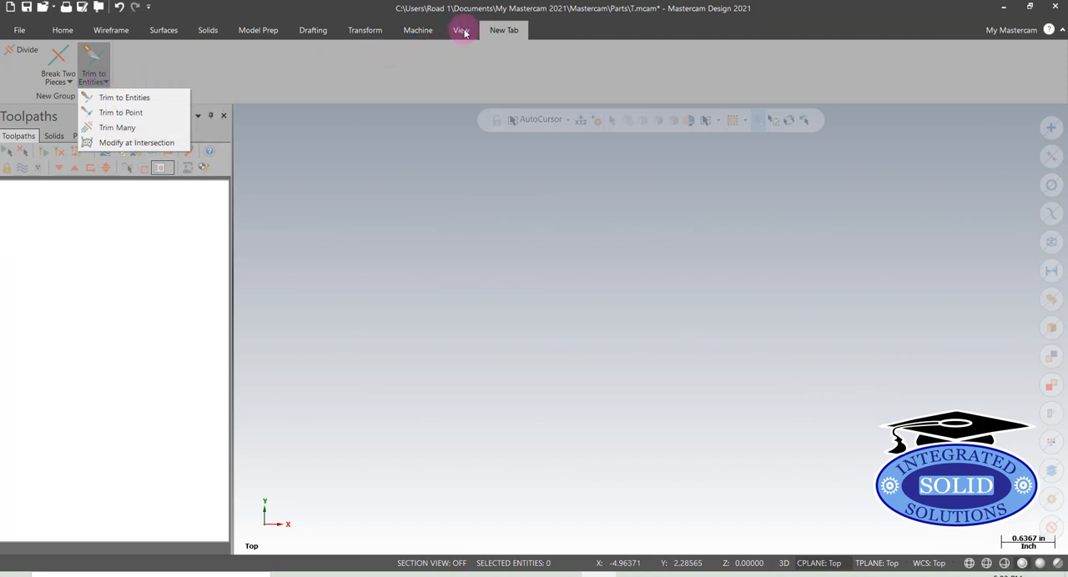
left_click(243, 70)
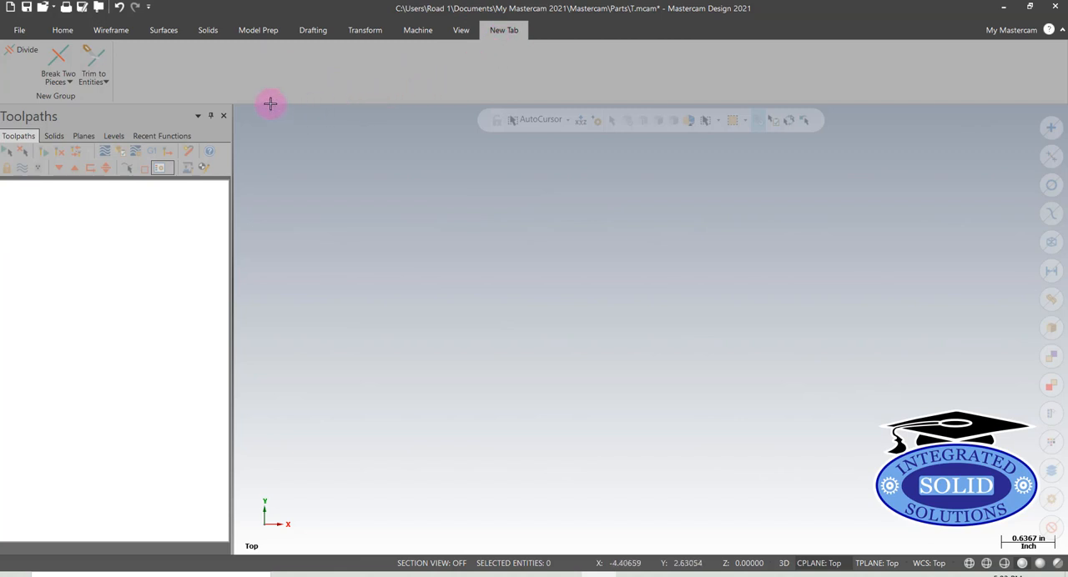
Rename the custom ribbon tab as CurveTools, apply the ribbon options and display the renamed tab's commands
left_click(20, 31)
left_click(47, 381)
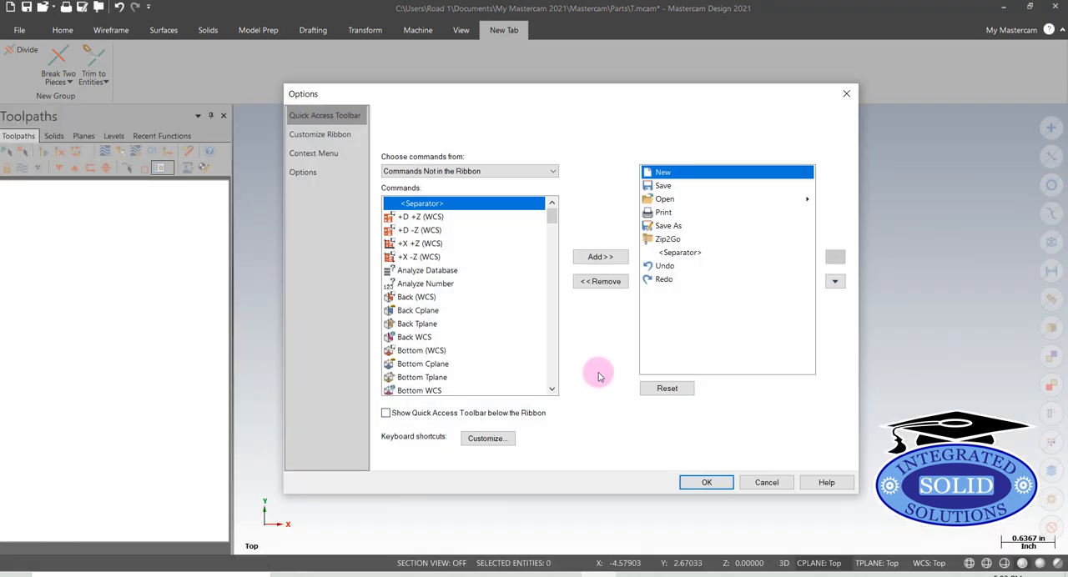
left_click(308, 139)
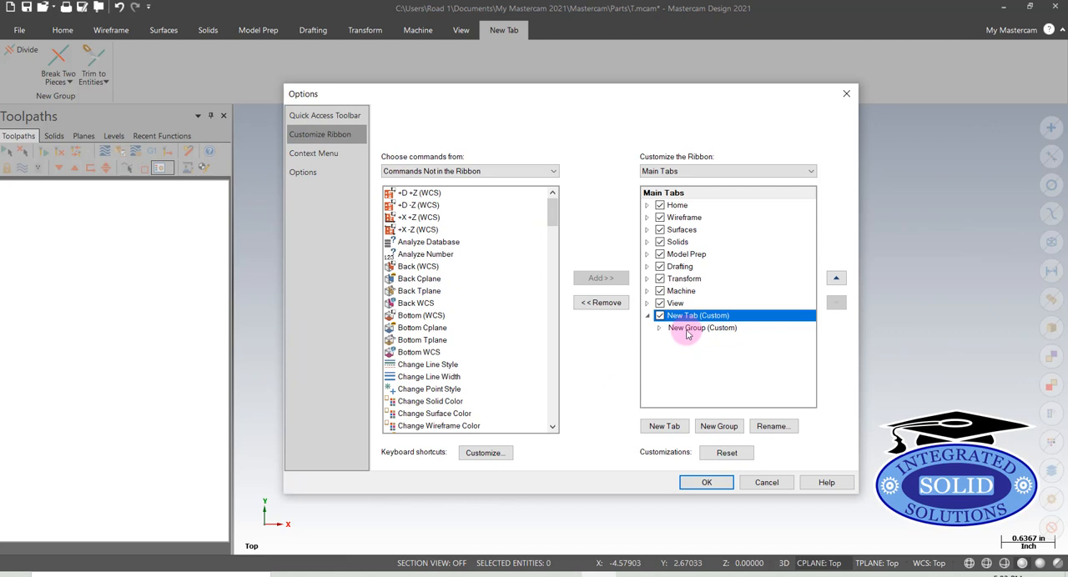
left_click(773, 427)
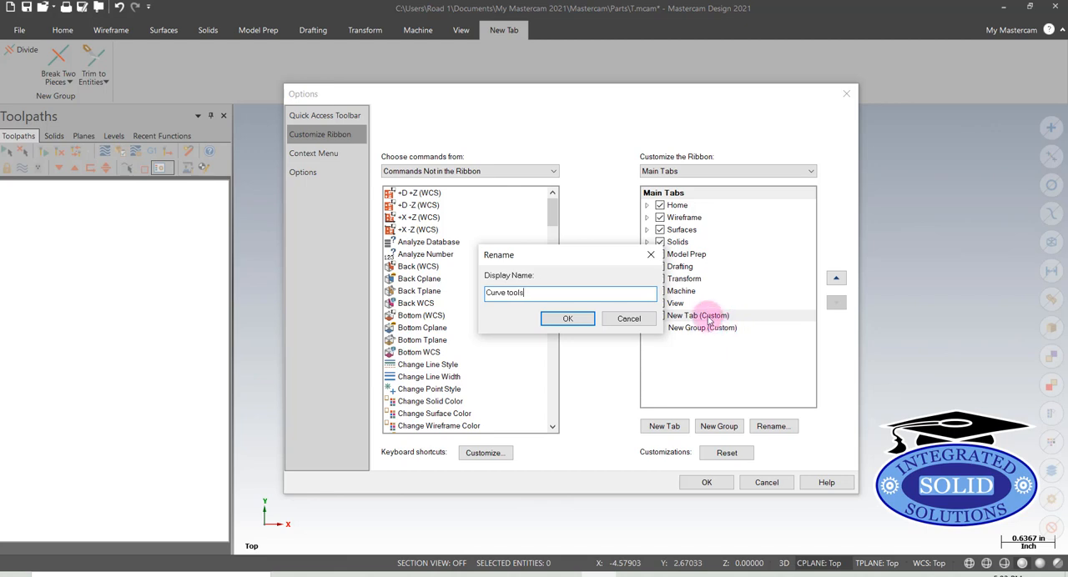
left_click_drag(506, 297, 510, 301)
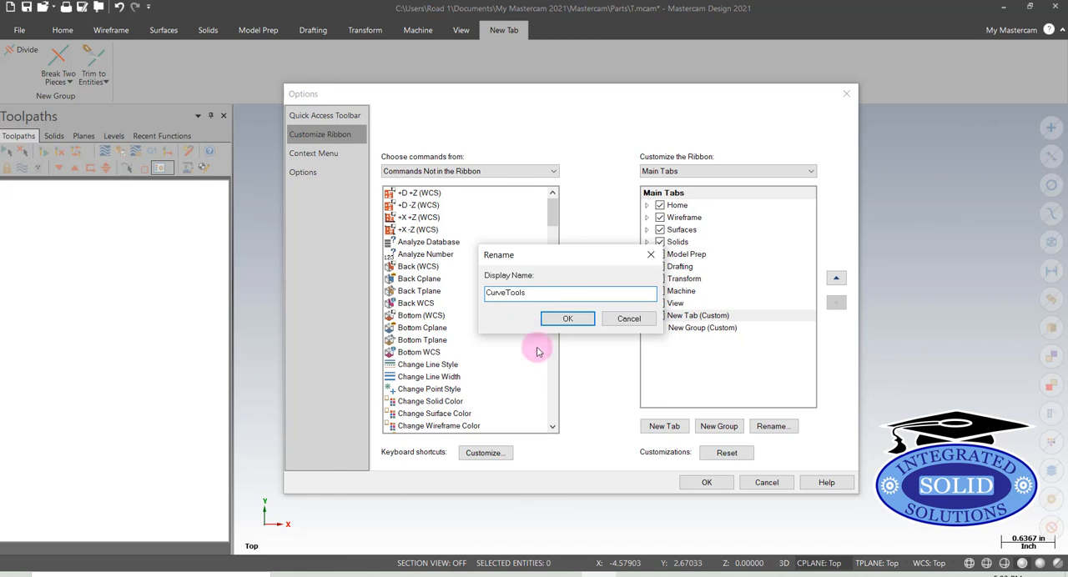
left_click(568, 321)
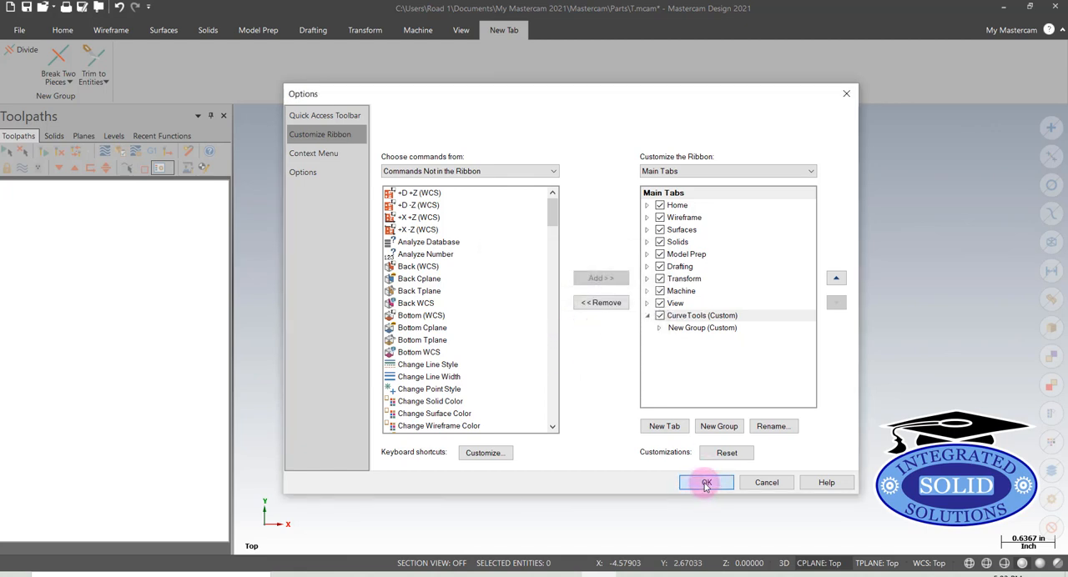
left_click(705, 483)
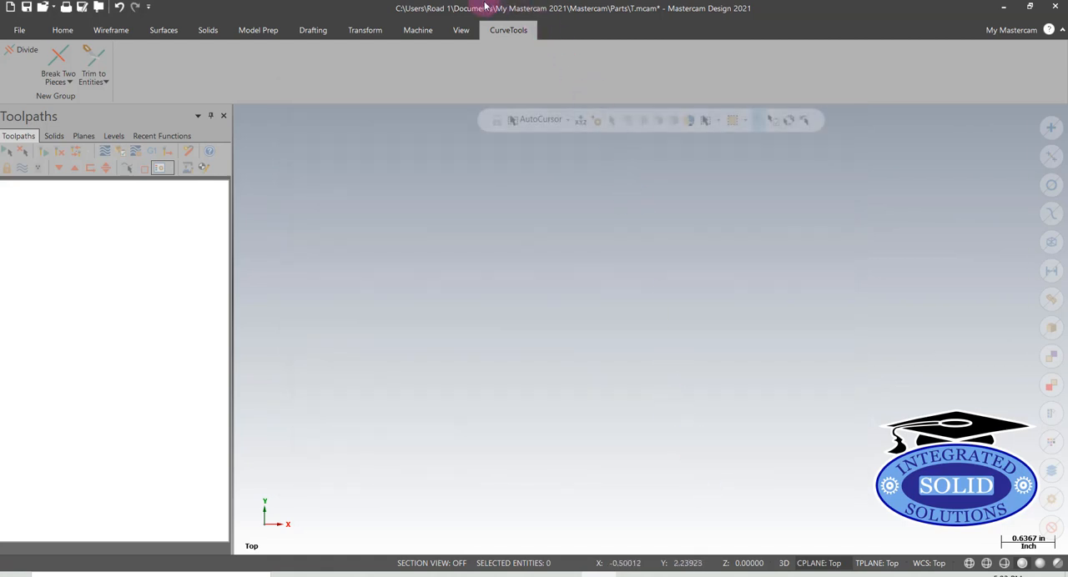
left_click(457, 31)
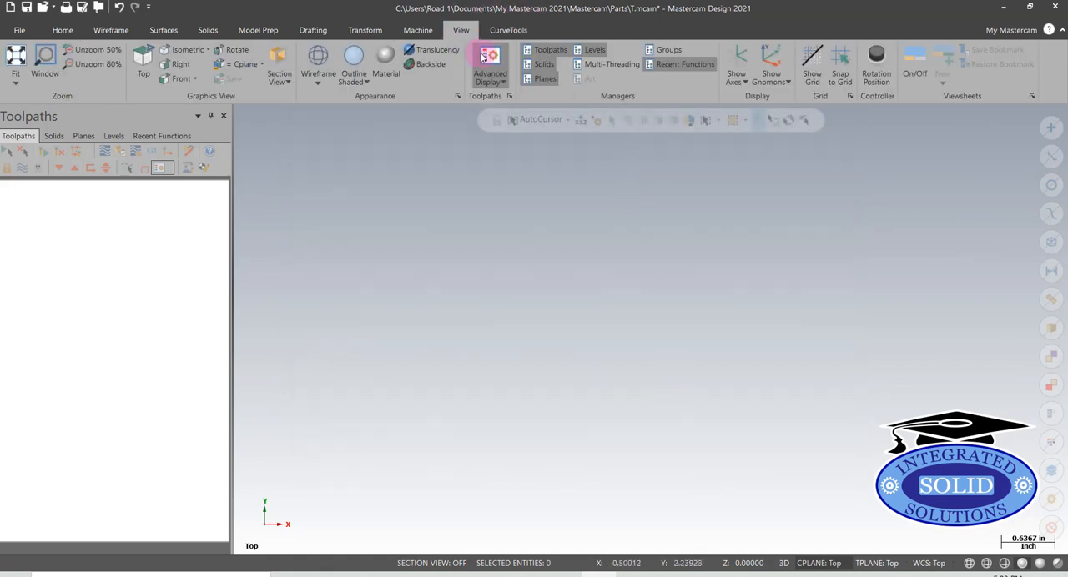
left_click(513, 31)
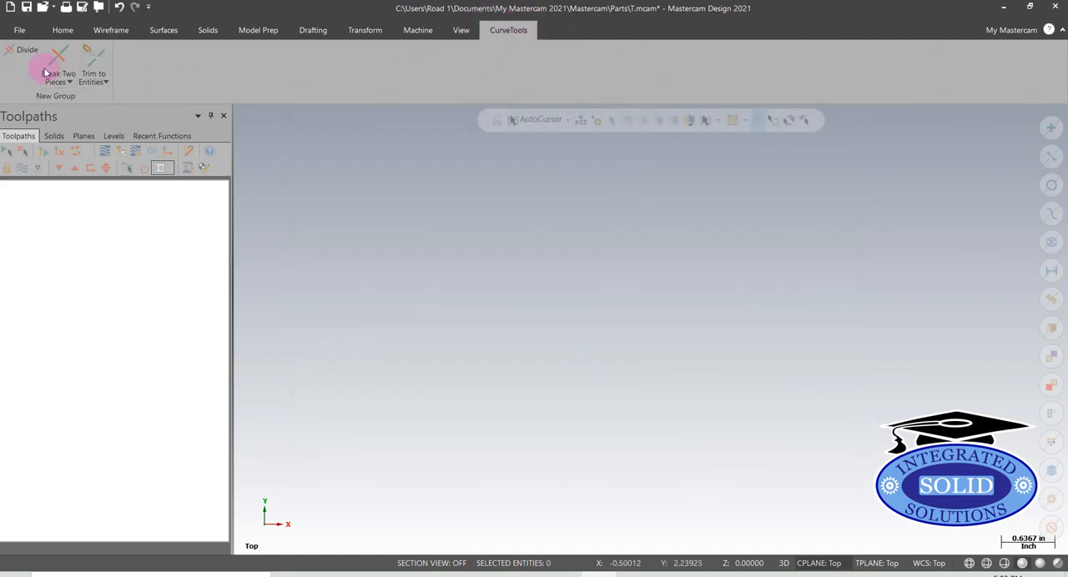